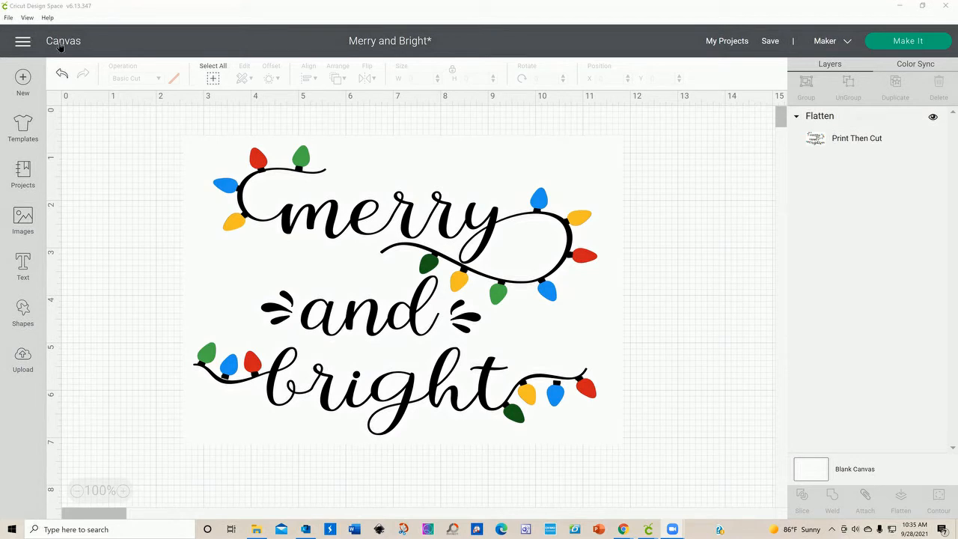
pyautogui.click(9, 18)
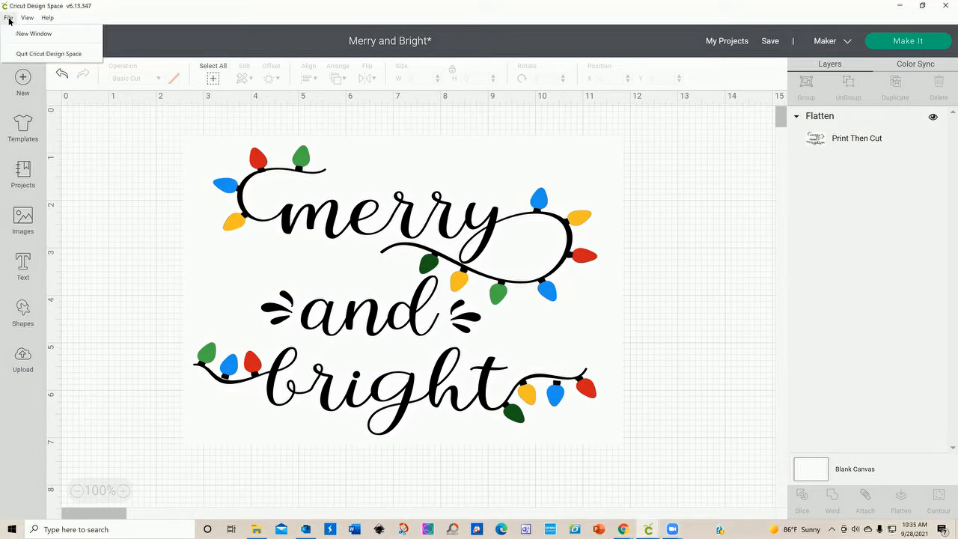
pyautogui.click(31, 34)
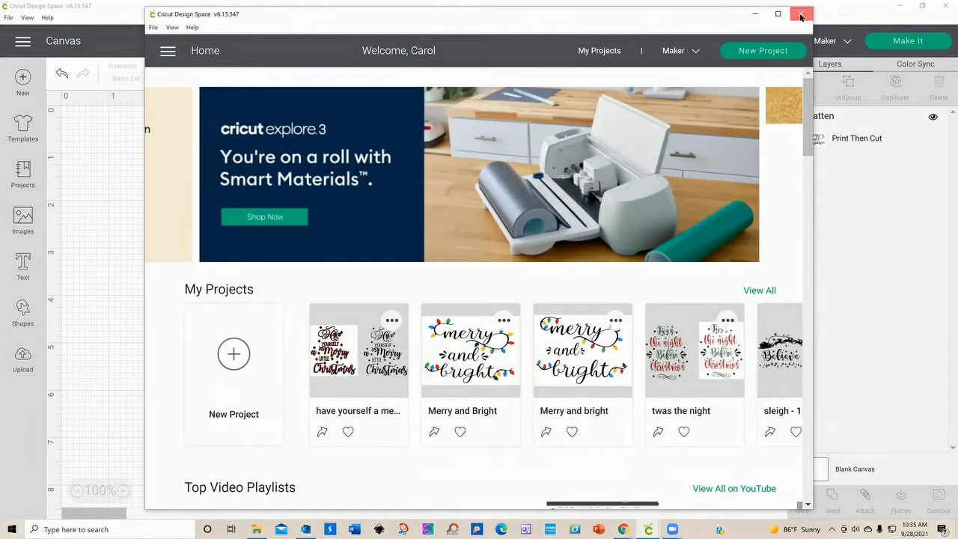
pyautogui.click(802, 17)
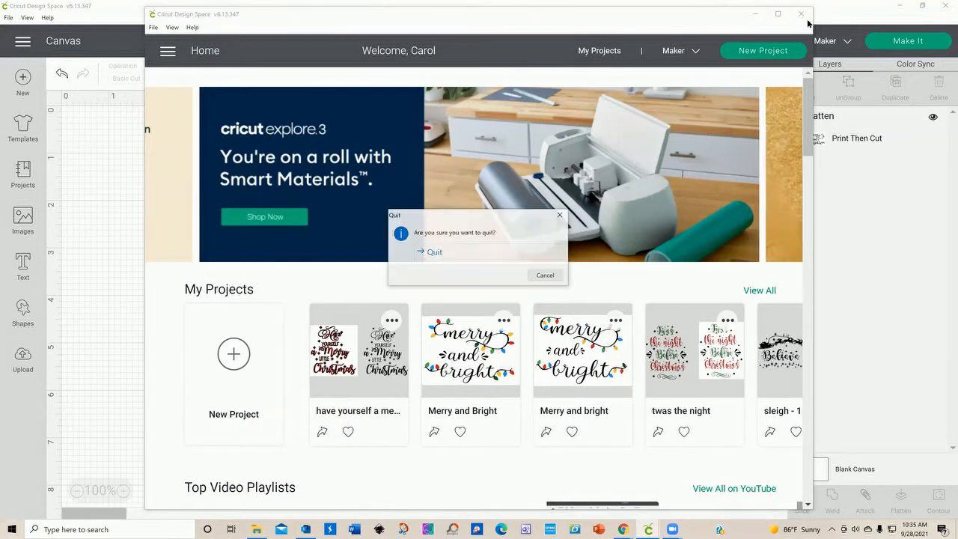
pyautogui.click(429, 252)
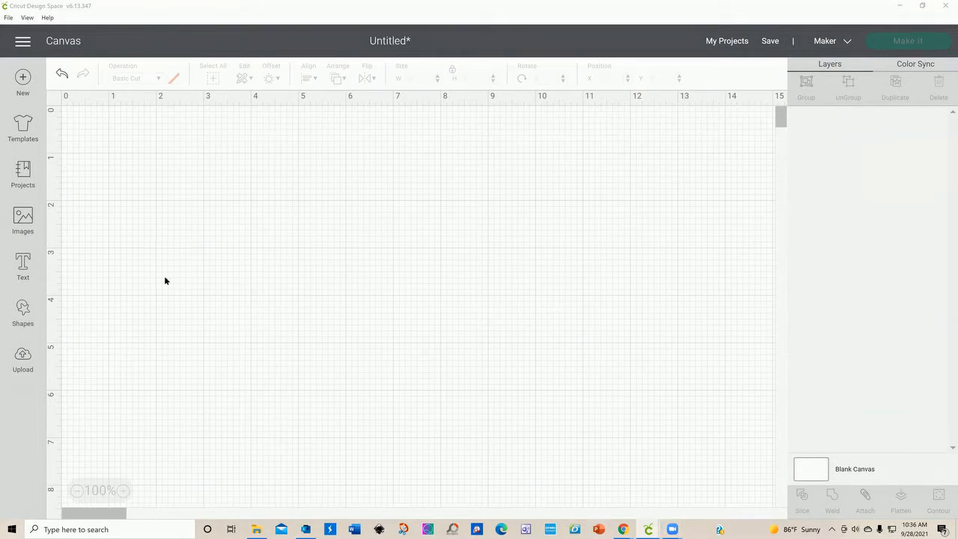
# Add a text object with the three lines "err", "and" and "righ".
pyautogui.click(23, 269)
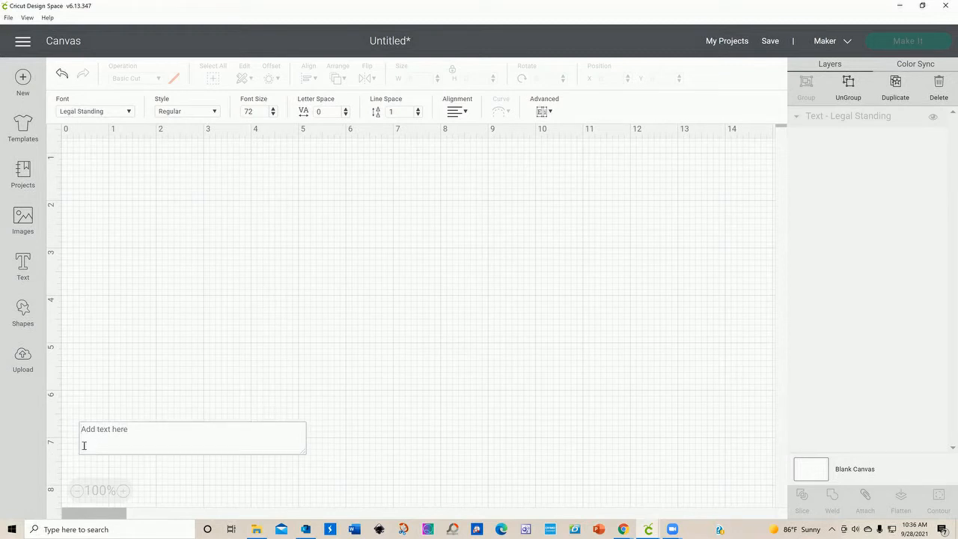
pyautogui.write('erry')
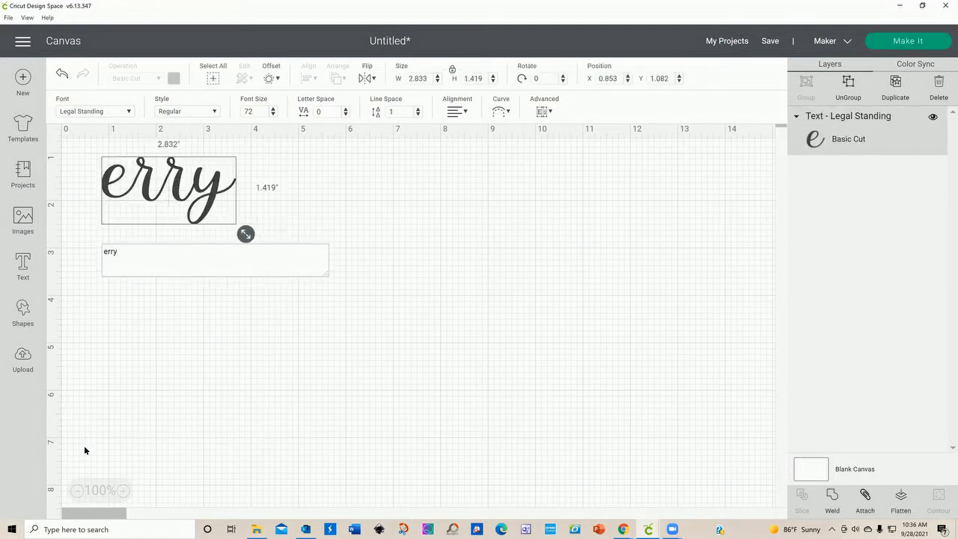
pyautogui.press('BackSpace')
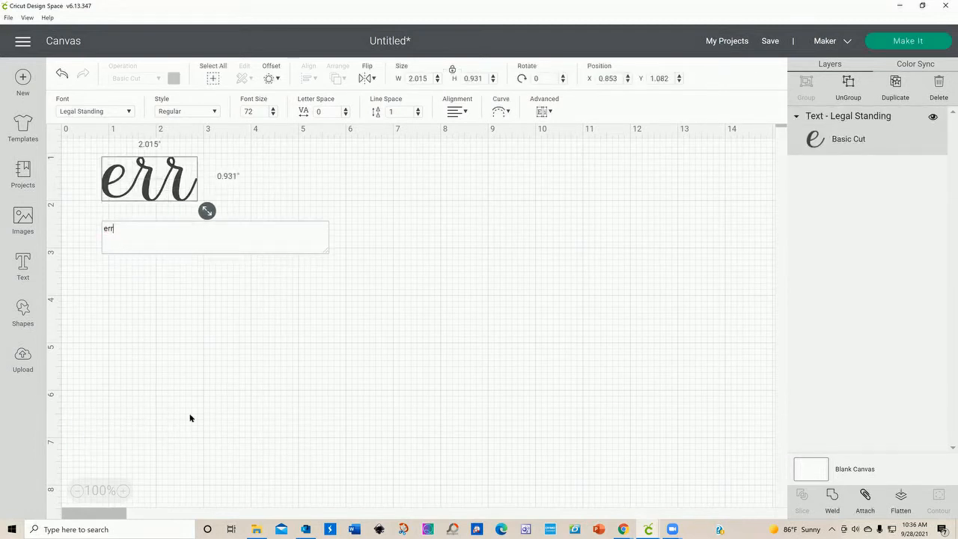
pyautogui.press('Return')
pyautogui.write('and')
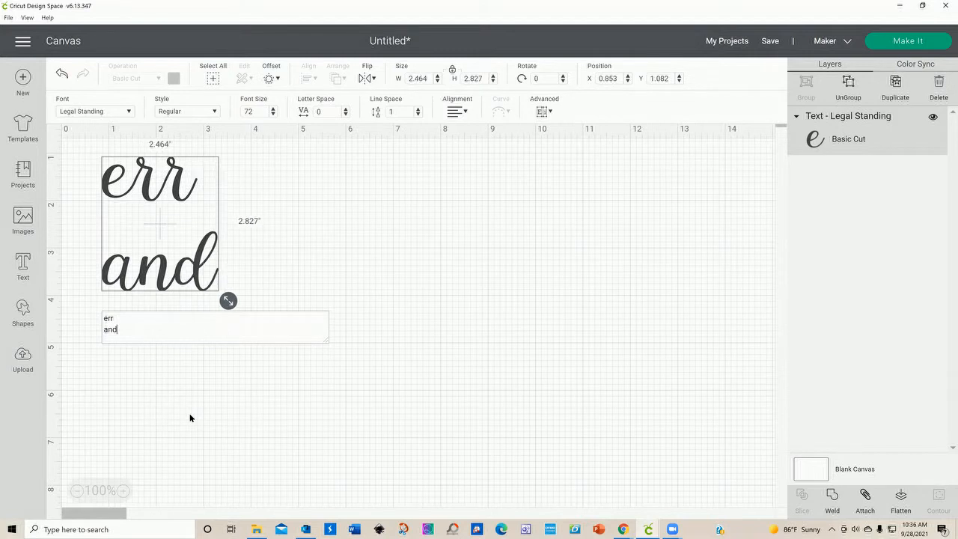
pyautogui.press('Return')
pyautogui.write('righ')
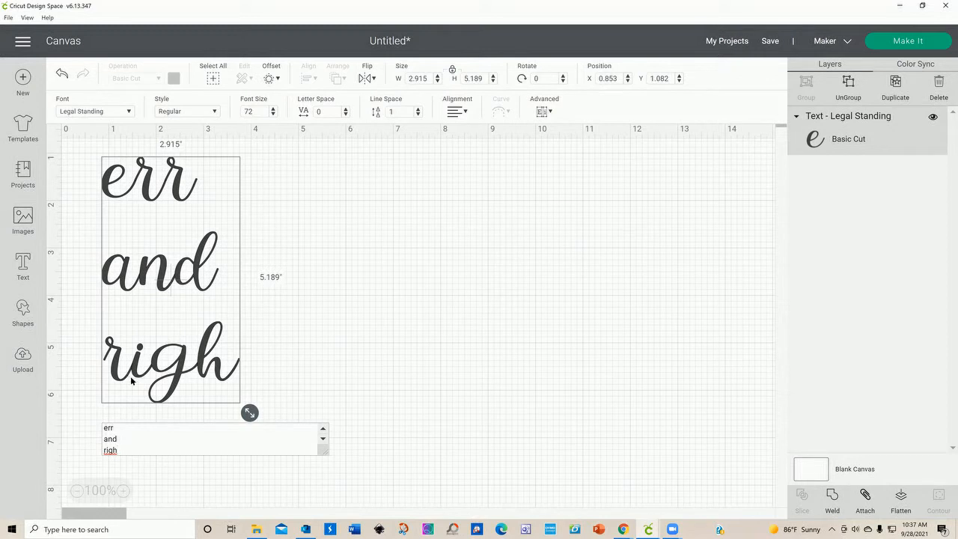
# Ungroup the text to lines and spread "err", "and" and "righ" apart across the canvas.
pyautogui.click(551, 114)
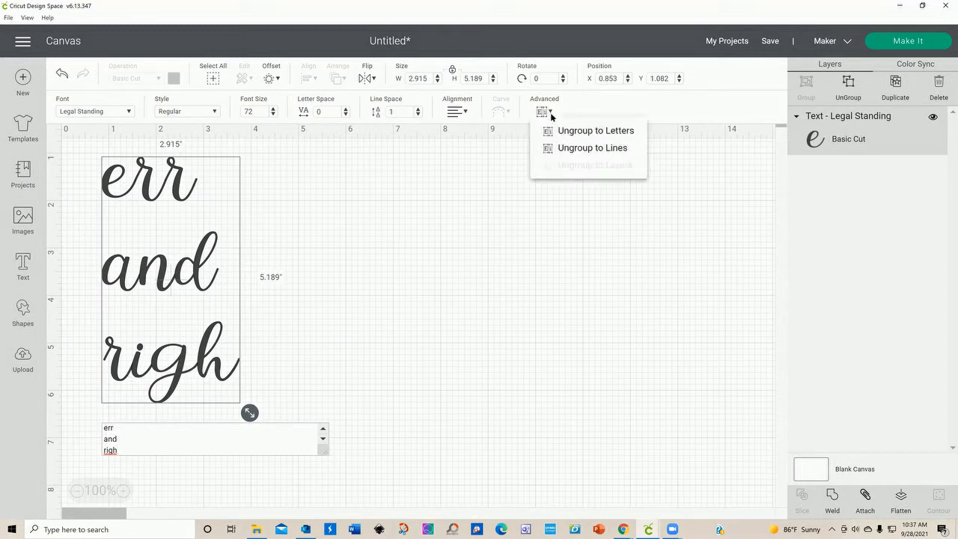
pyautogui.click(611, 149)
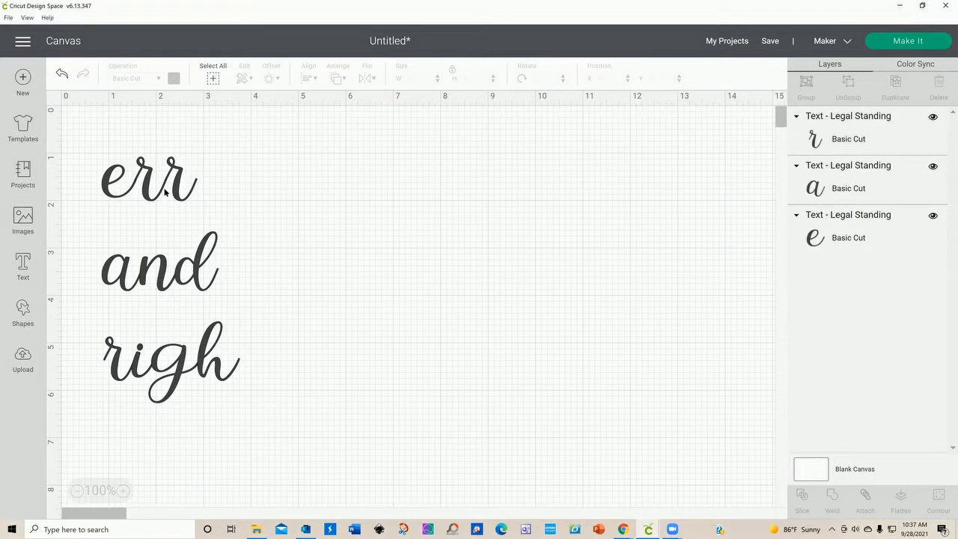
pyautogui.moveTo(162, 193); pyautogui.dragTo(305, 191)
pyautogui.moveTo(176, 276); pyautogui.dragTo(558, 262)
pyautogui.moveTo(202, 379); pyautogui.dragTo(447, 423)
pyautogui.moveTo(299, 186); pyautogui.dragTo(261, 233)
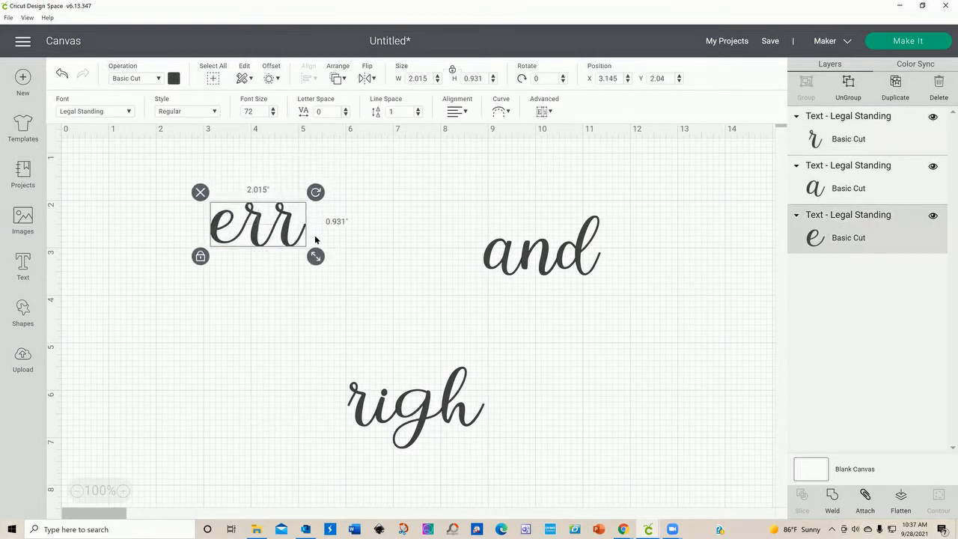
pyautogui.doubleClick(263, 238)
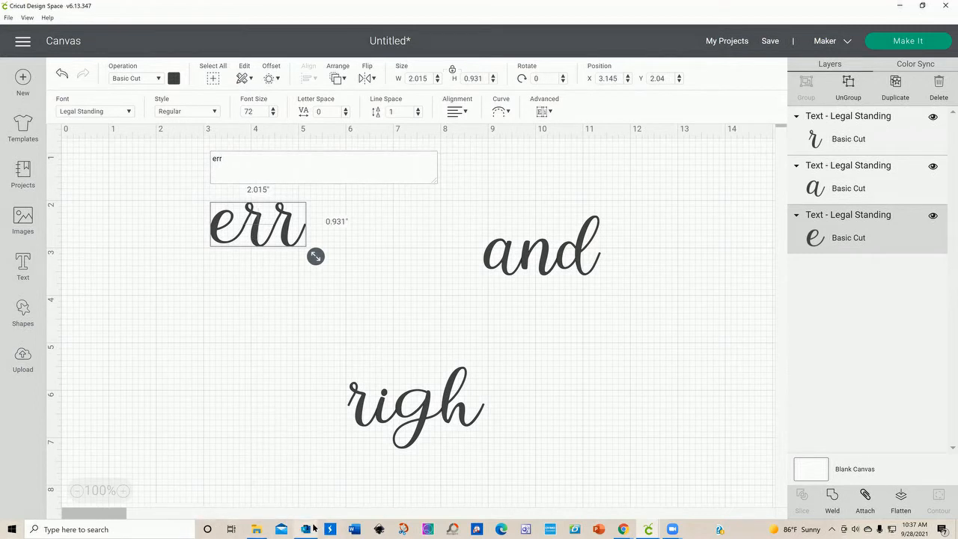
pyautogui.click(107, 530)
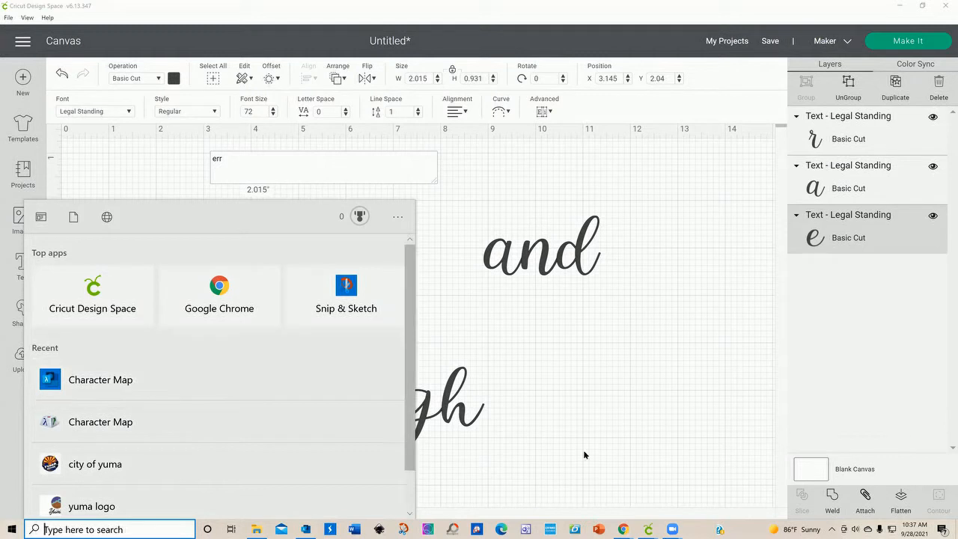
pyautogui.click(534, 372)
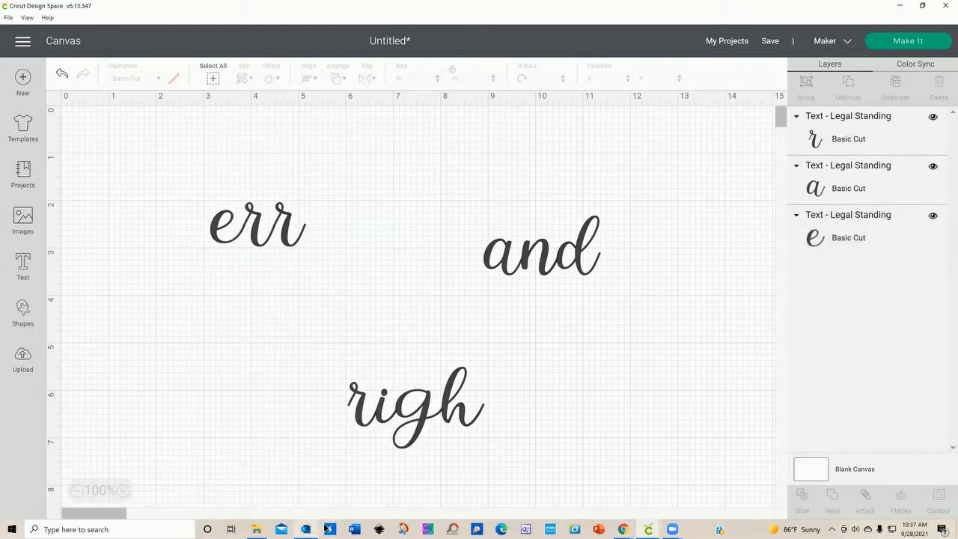
# Switch to Character Map and copy the Legal Standing m with the leading upper swash from the collected glyphs.
pyautogui.moveTo(305, 529)
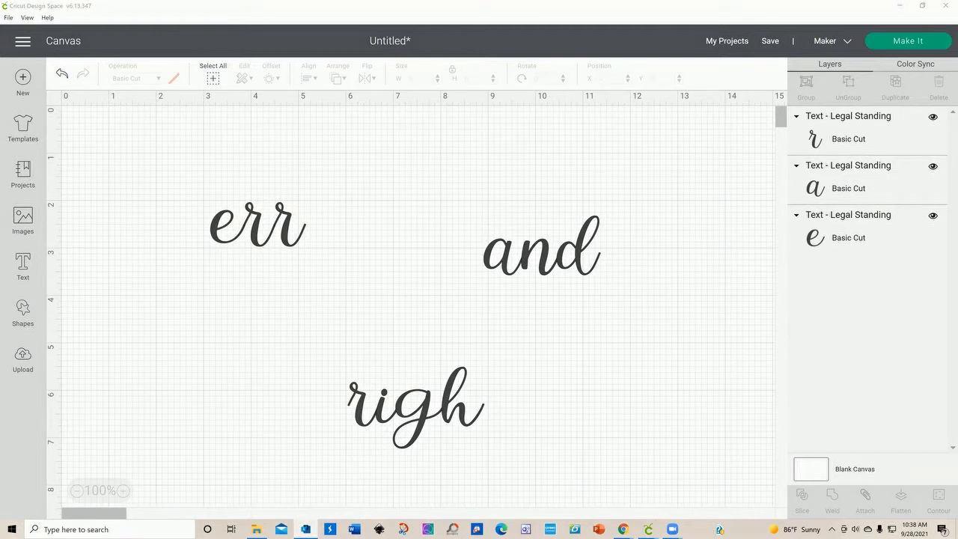
pyautogui.click(608, 13)
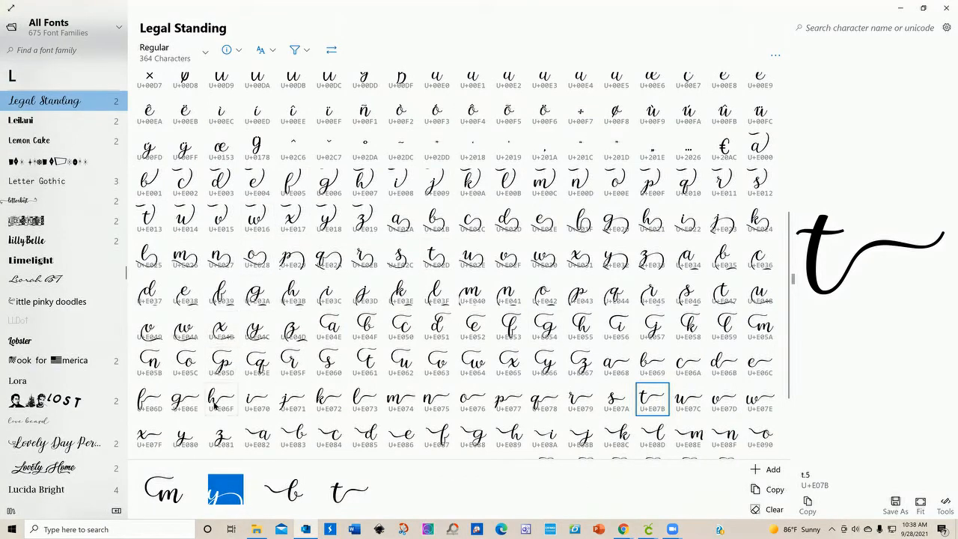
pyautogui.click(11, 75)
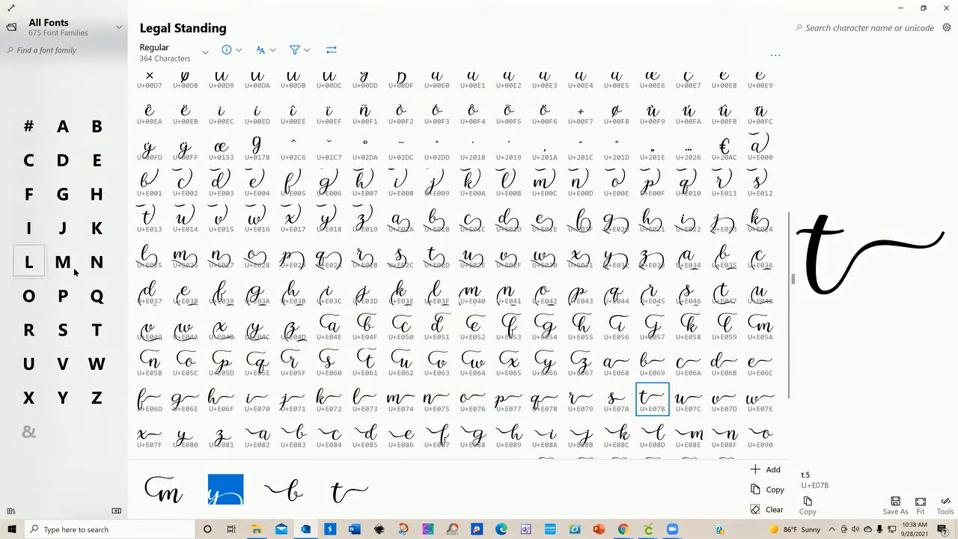
pyautogui.click(28, 262)
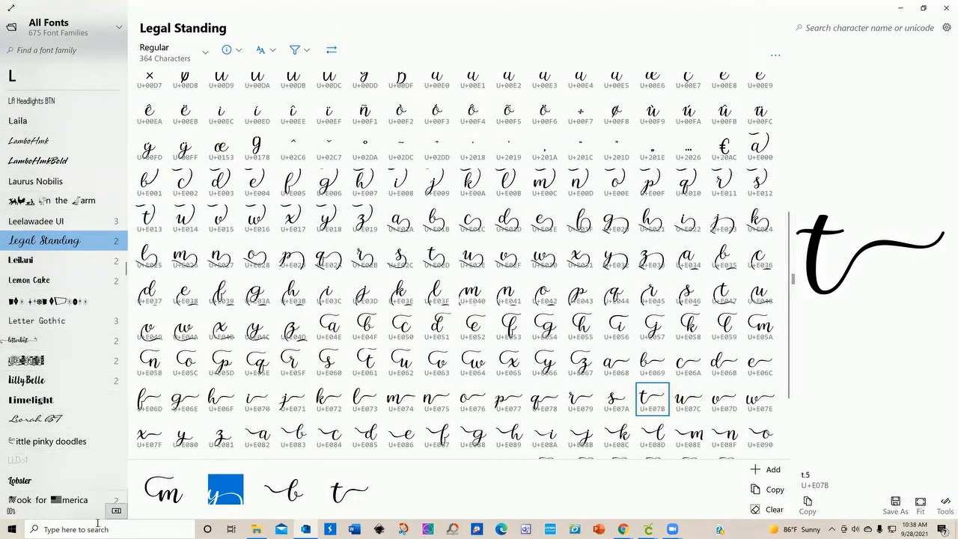
pyautogui.click(447, 483)
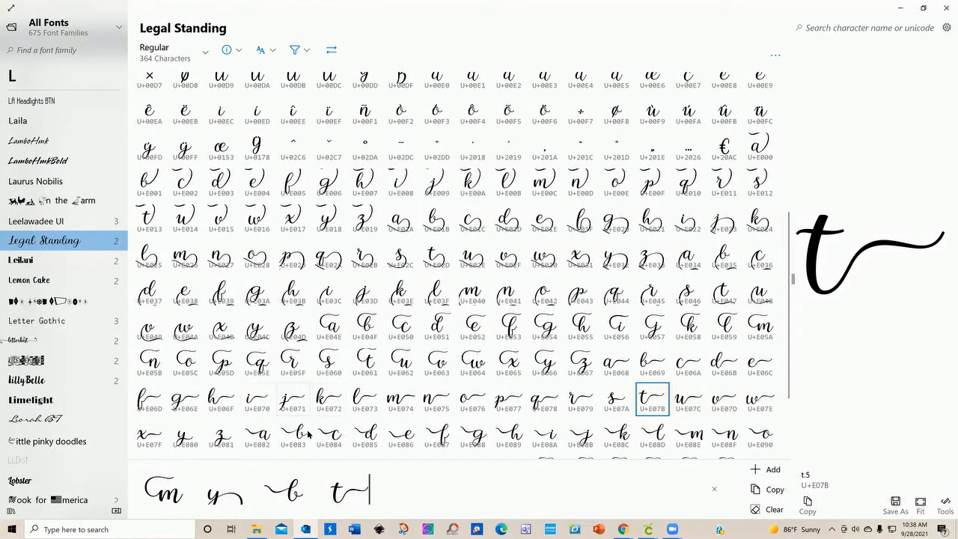
pyautogui.moveTo(179, 494); pyautogui.dragTo(155, 491)
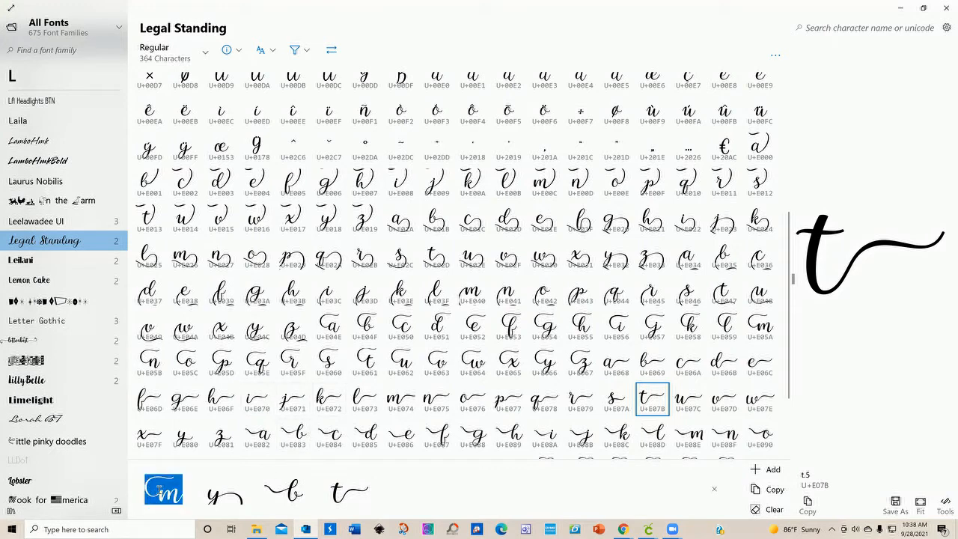
pyautogui.rightClick(162, 490)
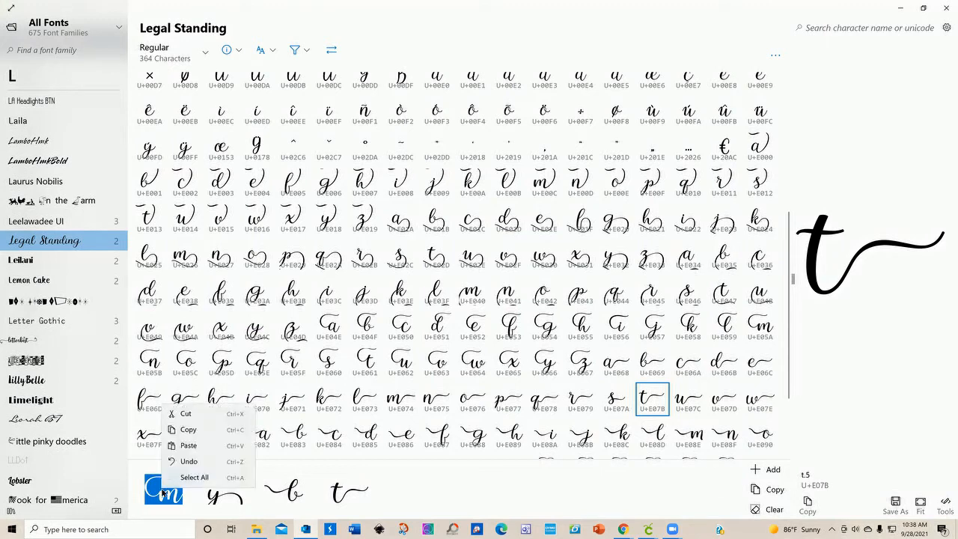
pyautogui.click(199, 433)
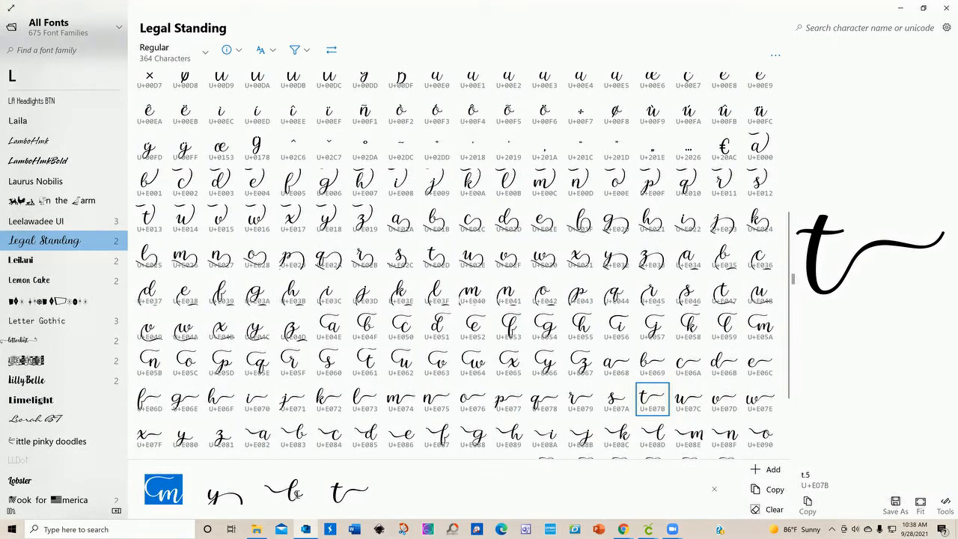
# Switch back to the untitled Cricut Design Space canvas and paste the swash m in front of "err".
pyautogui.click(649, 528)
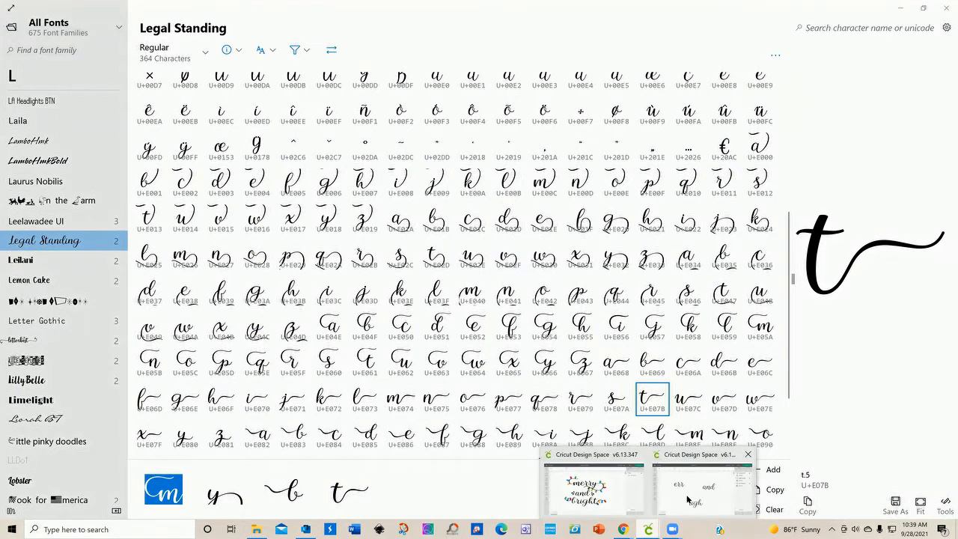
pyautogui.click(689, 500)
pyautogui.click(244, 230)
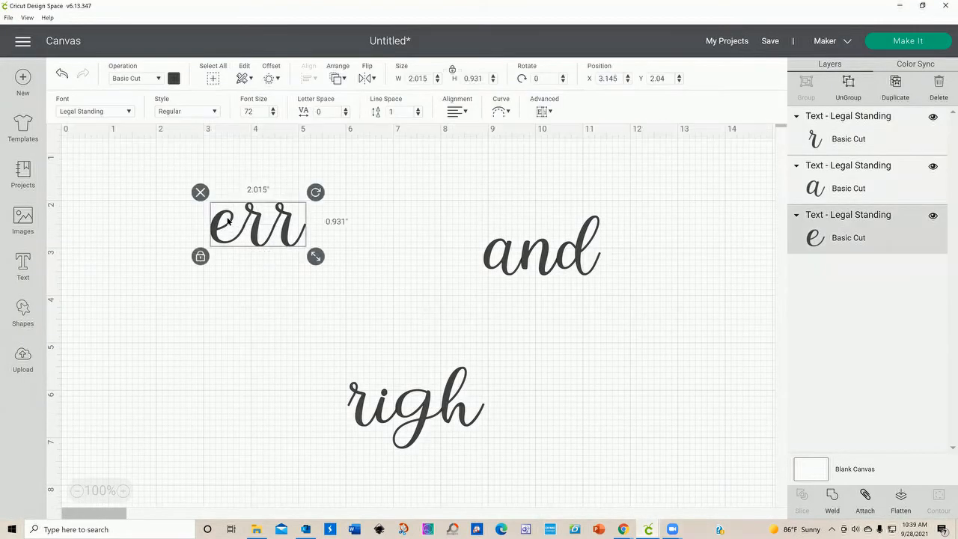
pyautogui.doubleClick(247, 223)
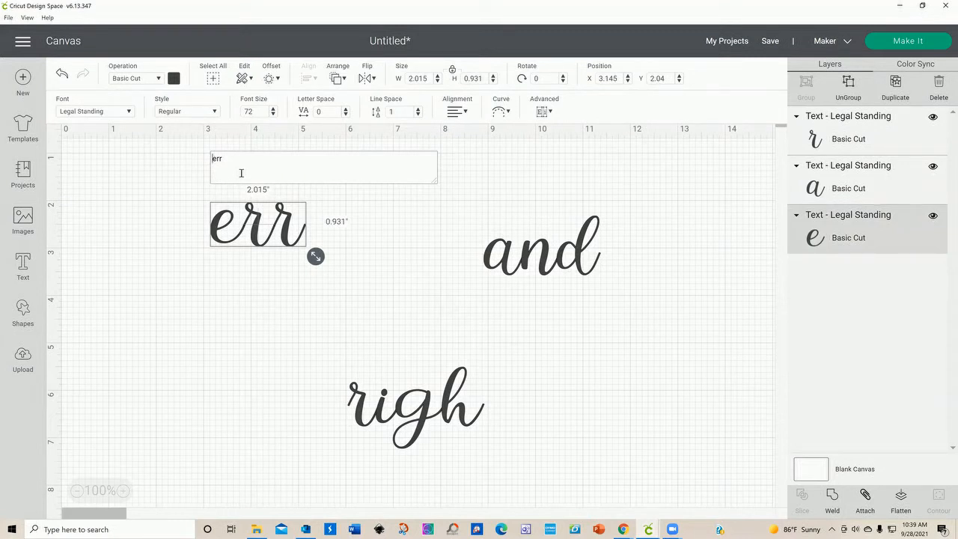
pyautogui.hotkey('ctrl', 'v')
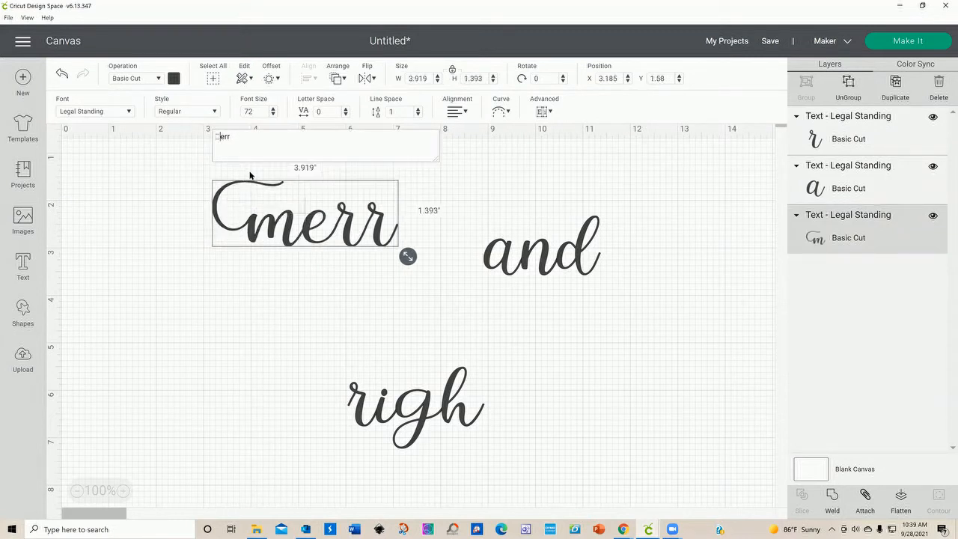
pyautogui.rightClick(215, 325)
pyautogui.click(355, 308)
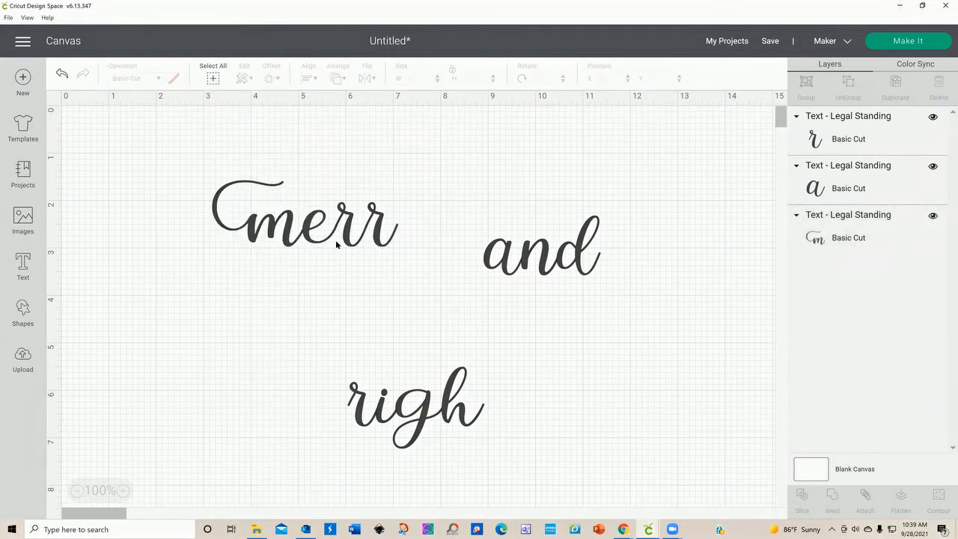
# Open the "merr" text for editing, then switch to Character Map and copy the collected y with the looping tail.
pyautogui.doubleClick(336, 240)
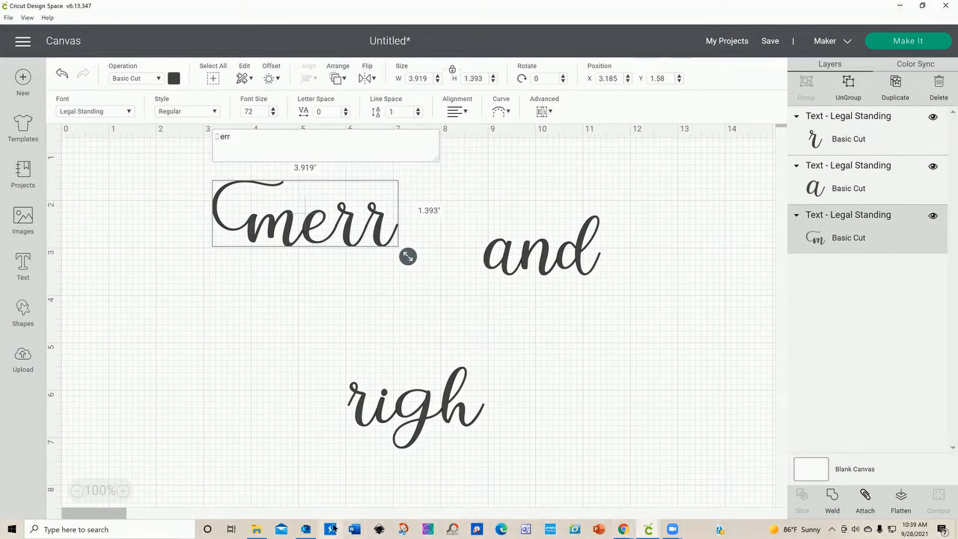
pyautogui.click(305, 530)
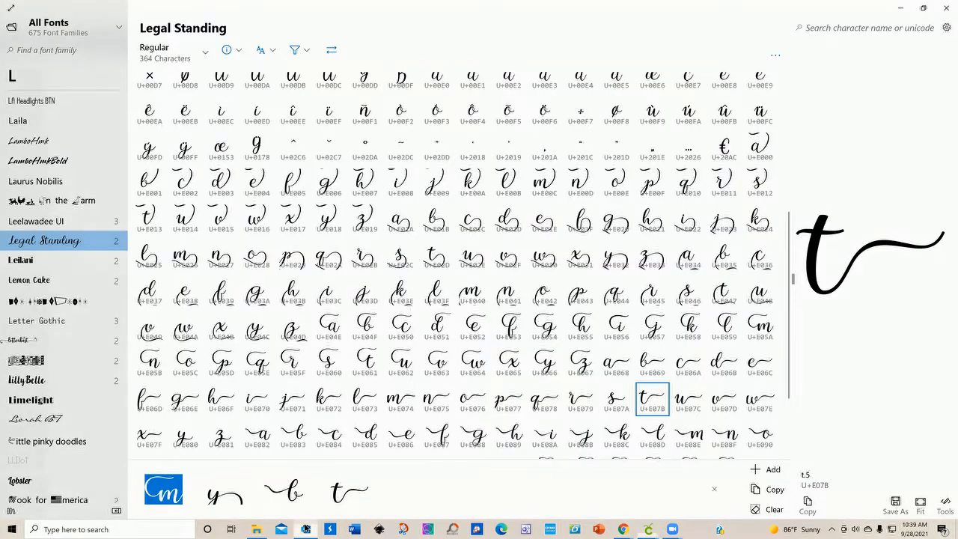
pyautogui.click(244, 491)
pyautogui.moveTo(243, 490); pyautogui.dragTo(202, 493)
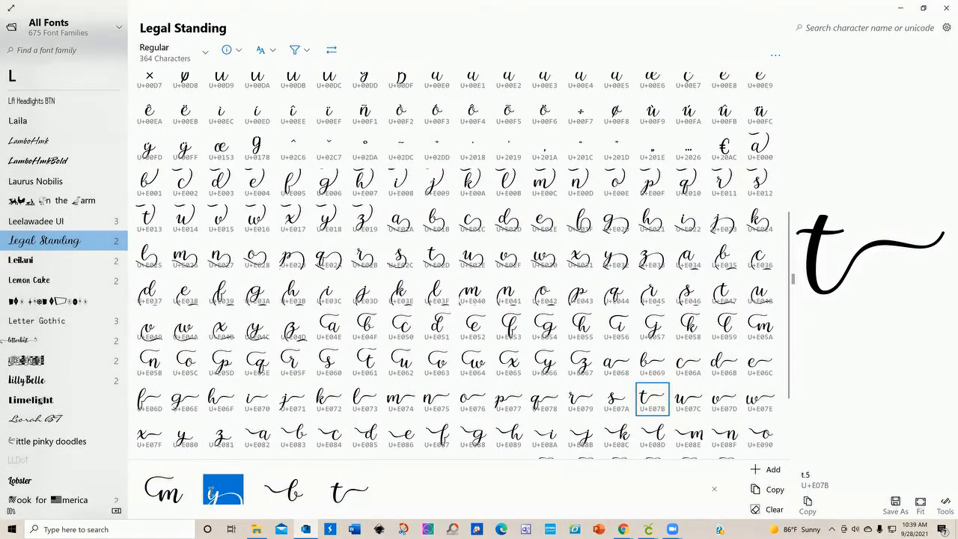
pyautogui.rightClick(227, 487)
pyautogui.click(254, 430)
# Return to the untitled Cricut Design Space canvas, append the swash y to "merr", and move "and" below the word.
pyautogui.moveTo(647, 530)
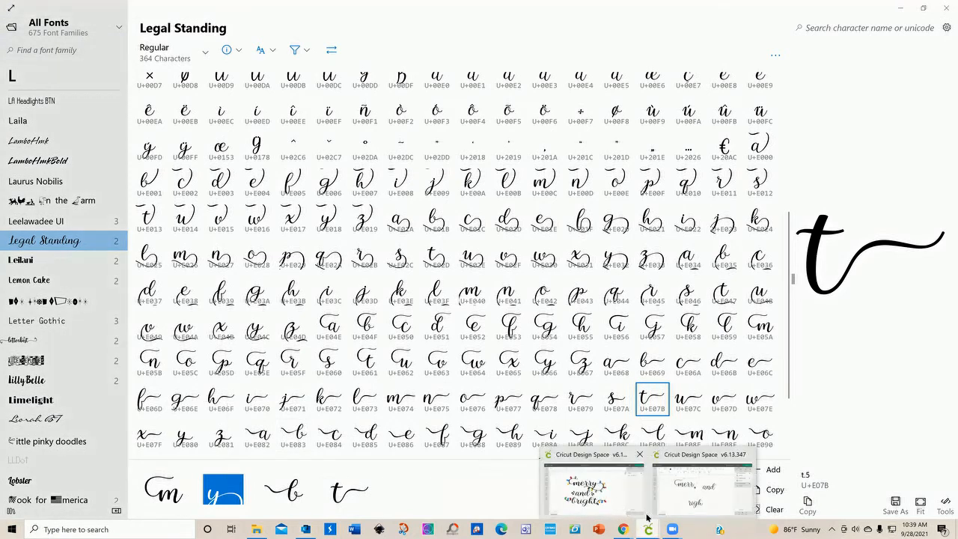
pyautogui.click(669, 498)
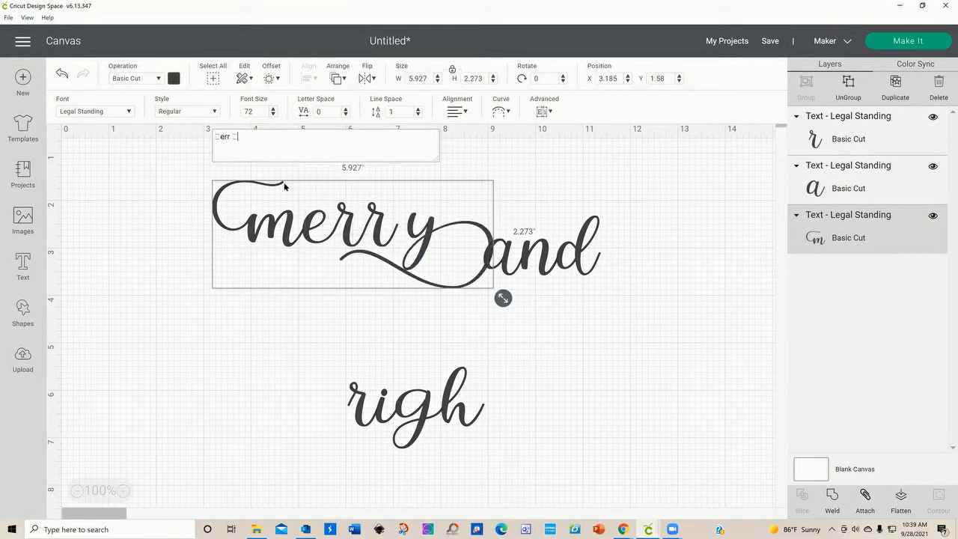
pyautogui.click(432, 233)
pyautogui.moveTo(542, 246); pyautogui.dragTo(296, 310)
# Ungroup "merry" into letters and move the swash y against the last r to close the gap.
pyautogui.click(488, 256)
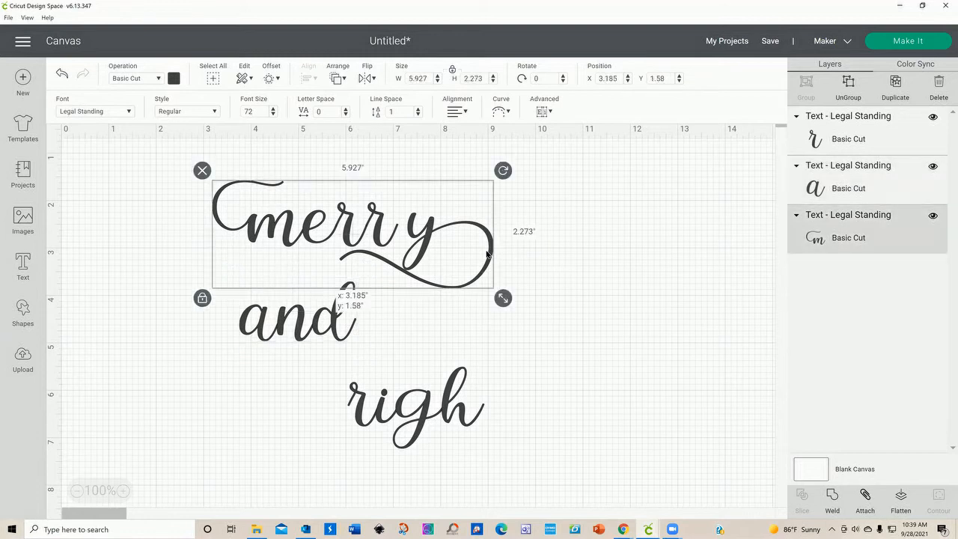
pyautogui.click(547, 112)
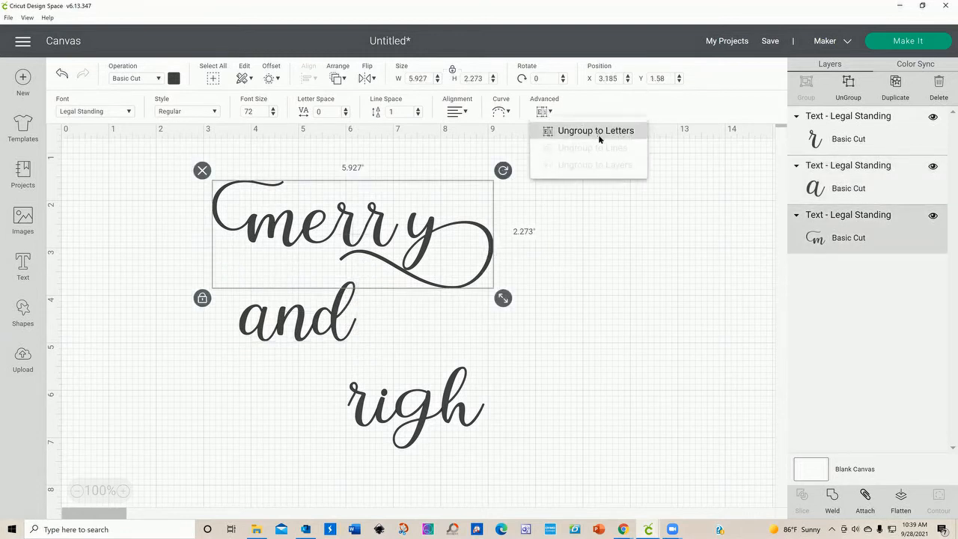
pyautogui.click(599, 132)
pyautogui.click(446, 232)
pyautogui.moveTo(443, 229); pyautogui.dragTo(436, 231)
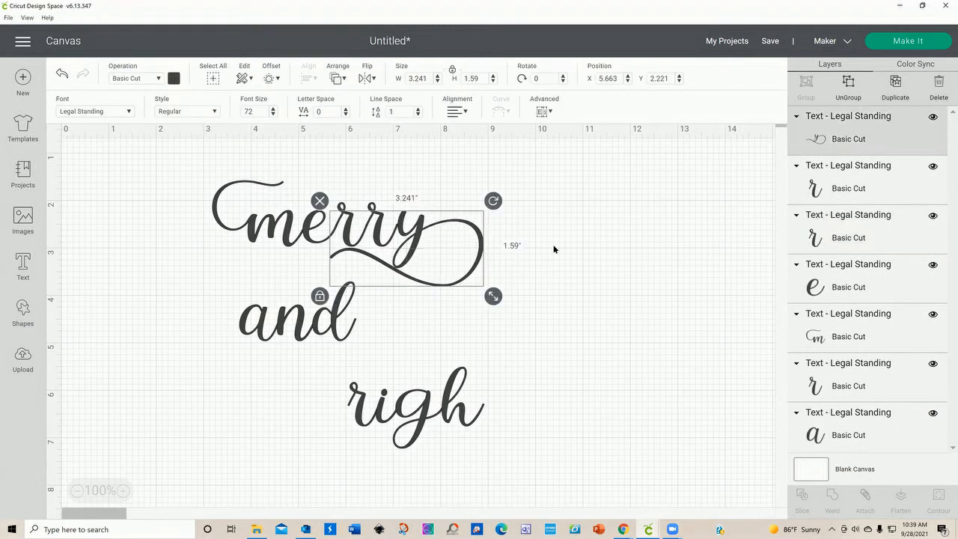
# Select only the five letters of "merry" and group them.
pyautogui.click(170, 199)
pyautogui.moveTo(199, 226); pyautogui.dragTo(517, 296)
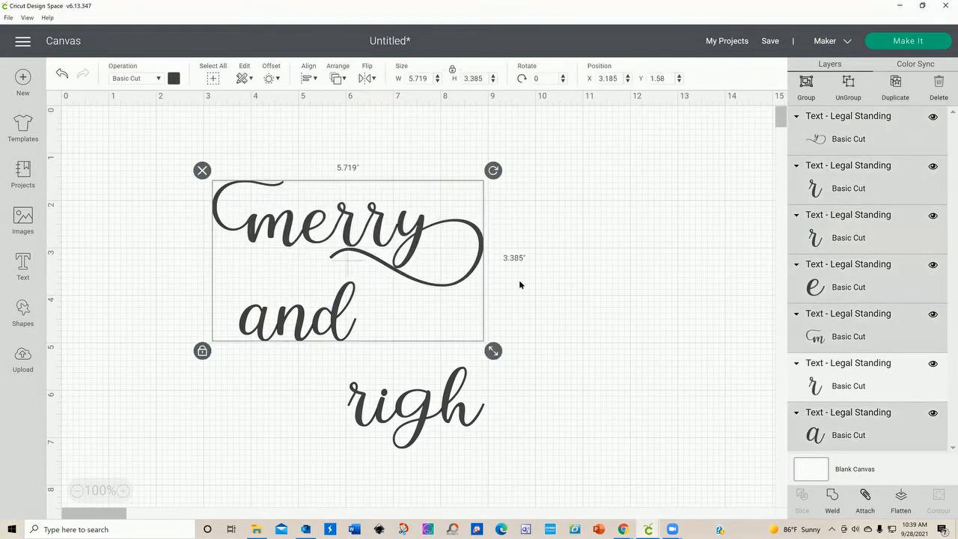
pyautogui.click(583, 301)
pyautogui.moveTo(209, 204); pyautogui.dragTo(481, 233)
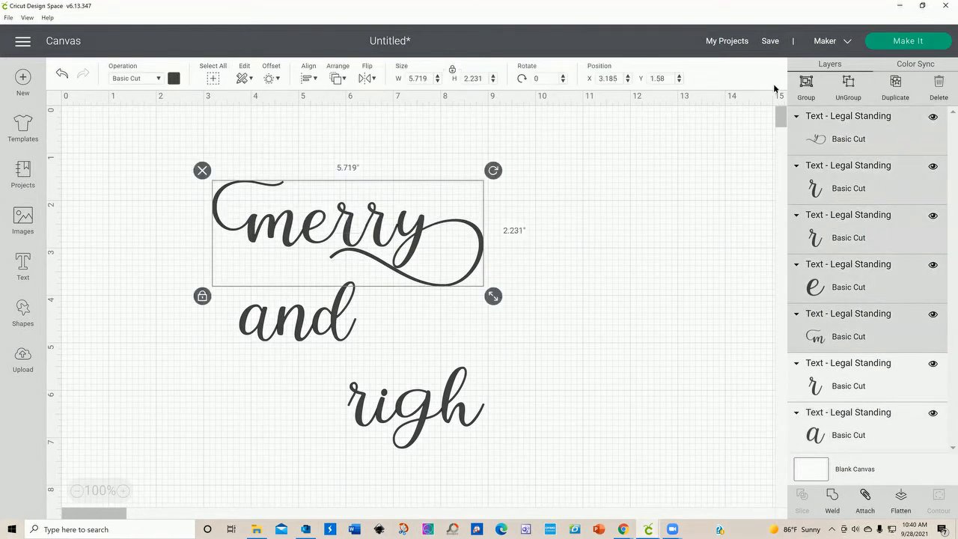
pyautogui.click(811, 84)
# Move "and" beneath the middle of "merry", shift "righ" to the left below it, and open "righ" for editing before the r.
pyautogui.moveTo(319, 326); pyautogui.dragTo(366, 326)
pyautogui.moveTo(407, 402); pyautogui.dragTo(254, 402)
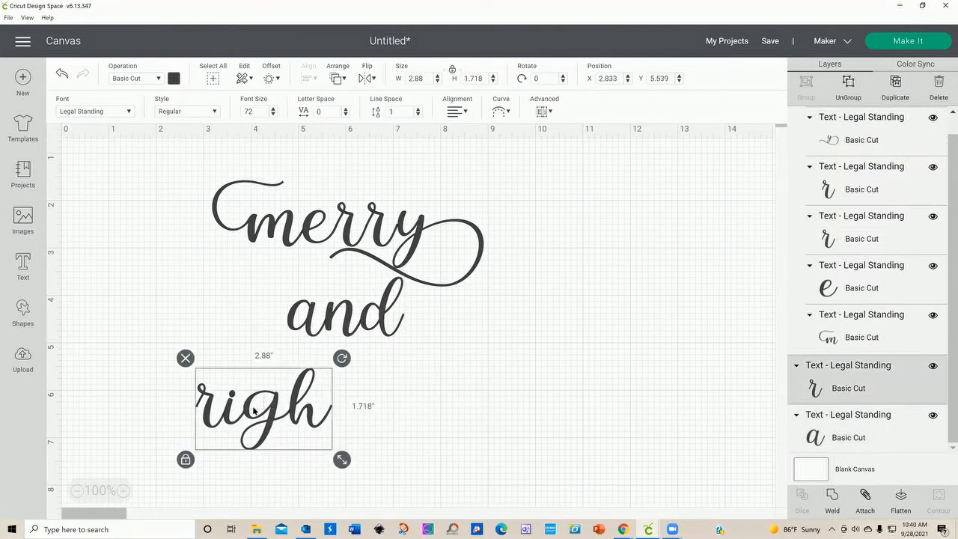
pyautogui.doubleClick(254, 408)
pyautogui.click(196, 325)
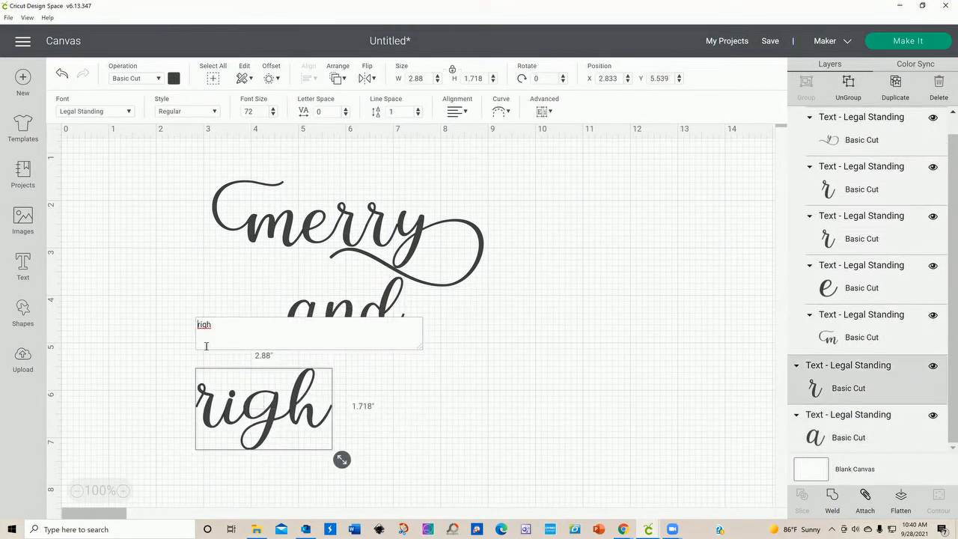
# Switch to Character Map and copy the collected Legal Standing b with the leading wavy swash.
pyautogui.click(306, 529)
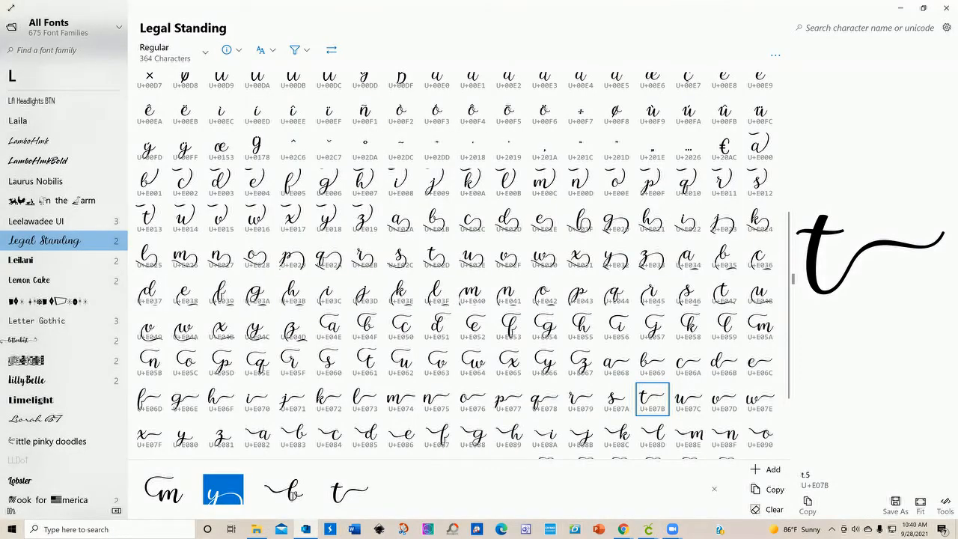
pyautogui.click(282, 492)
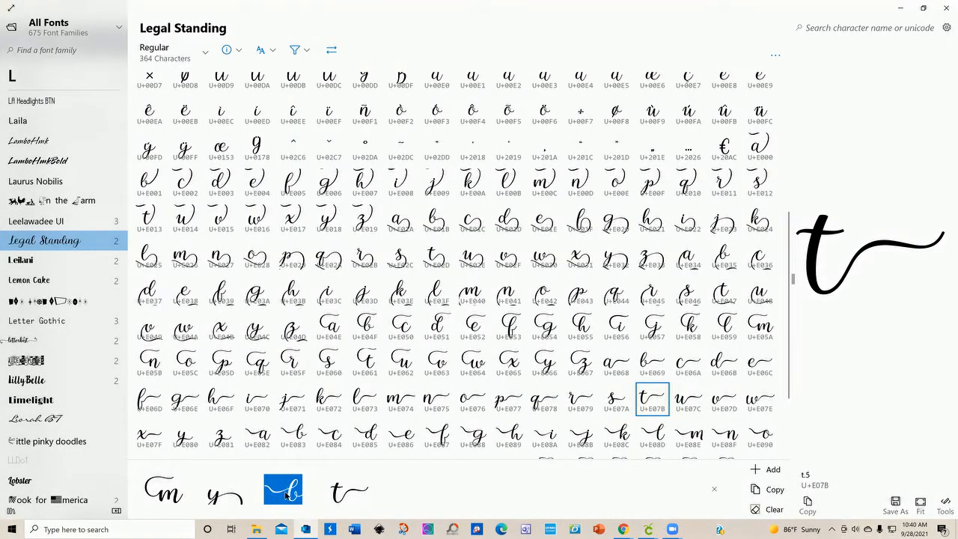
pyautogui.rightClick(285, 492)
pyautogui.click(314, 435)
# Return to the untitled Cricut Design Space canvas and paste the swash b in front of "righ".
pyautogui.click(899, 10)
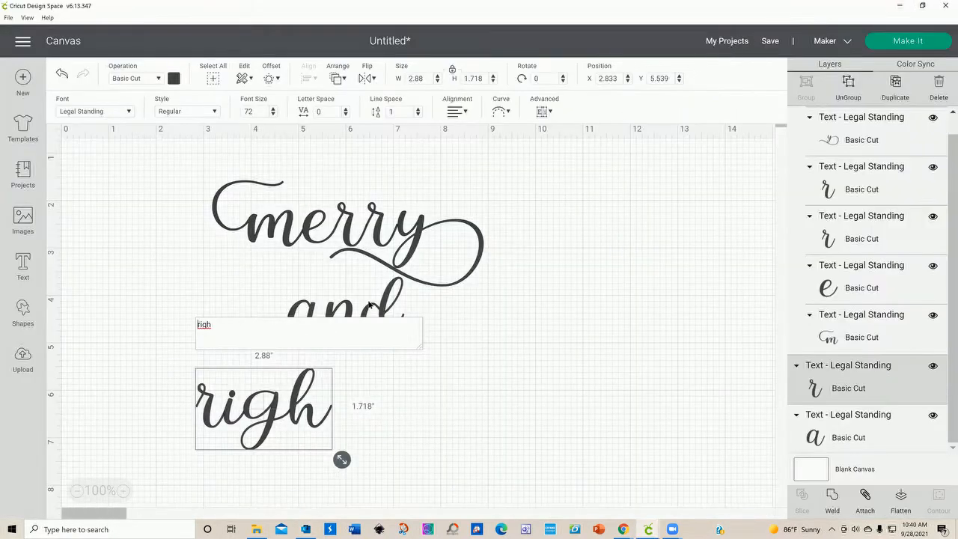
pyautogui.click(195, 324)
pyautogui.hotkey('ctrl', 'v')
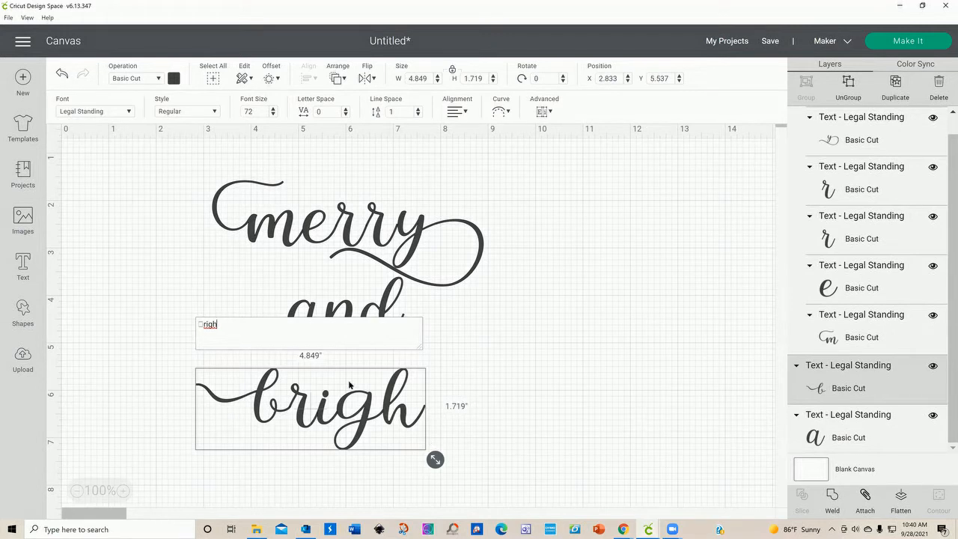
# Switch to Character Map and copy the collected Legal Standing t with the trailing wavy swash.
pyautogui.click(307, 529)
pyautogui.moveTo(367, 491); pyautogui.dragTo(335, 490)
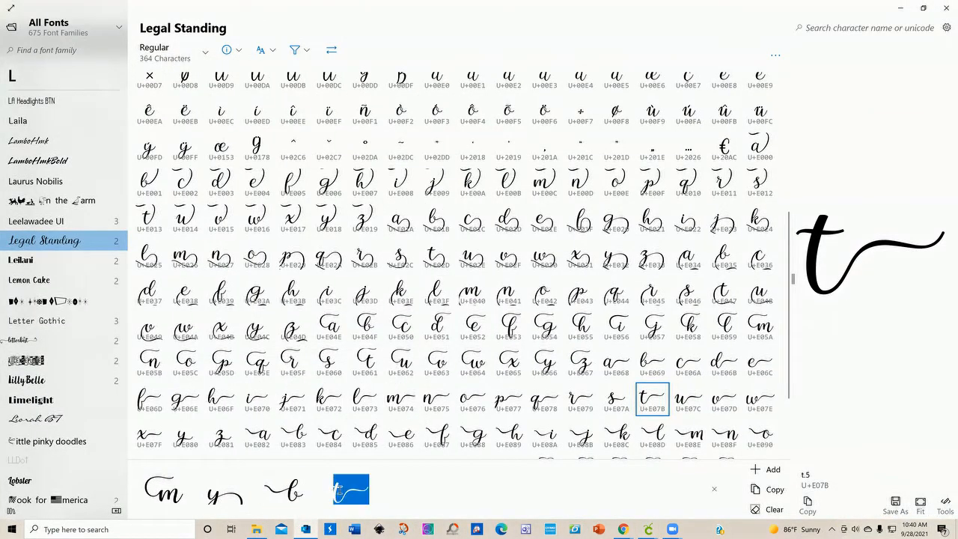
pyautogui.rightClick(343, 491)
pyautogui.click(363, 430)
# Return to the untitled Cricut Design Space canvas and append the swash t to complete "bright".
pyautogui.click(901, 9)
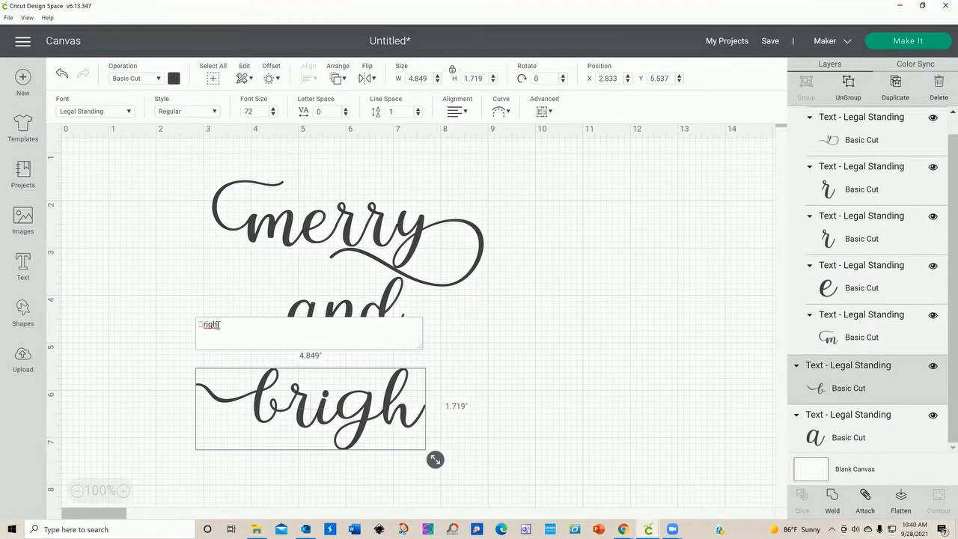
pyautogui.write('t')
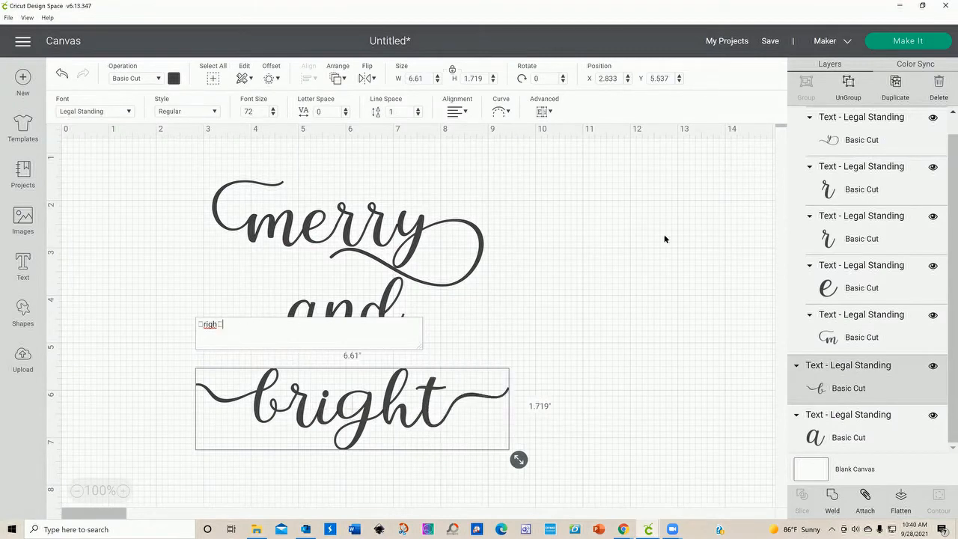
pyautogui.click(620, 283)
# Move "merry" up and to the left, then arrange "and" and "bright" roughly centered and evenly spaced beneath it.
pyautogui.click(407, 255)
pyautogui.moveTo(406, 255); pyautogui.dragTo(391, 230)
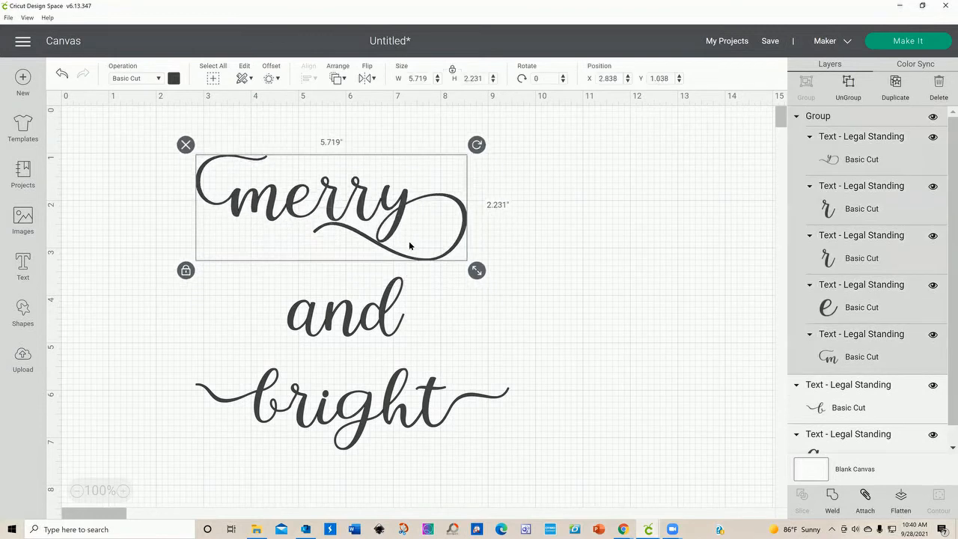
pyautogui.click(347, 305)
pyautogui.moveTo(383, 415); pyautogui.dragTo(368, 400)
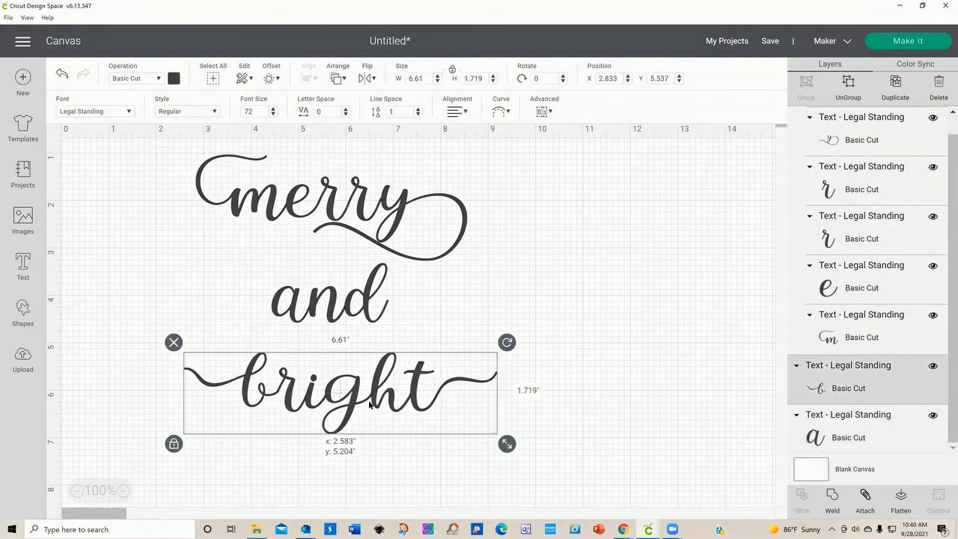
pyautogui.click(565, 340)
pyautogui.moveTo(380, 316); pyautogui.dragTo(373, 316)
pyautogui.moveTo(330, 378)
pyautogui.mouseDown()
pyautogui.moveTo(328, 385)
pyautogui.moveTo(330, 378)
pyautogui.mouseUp()
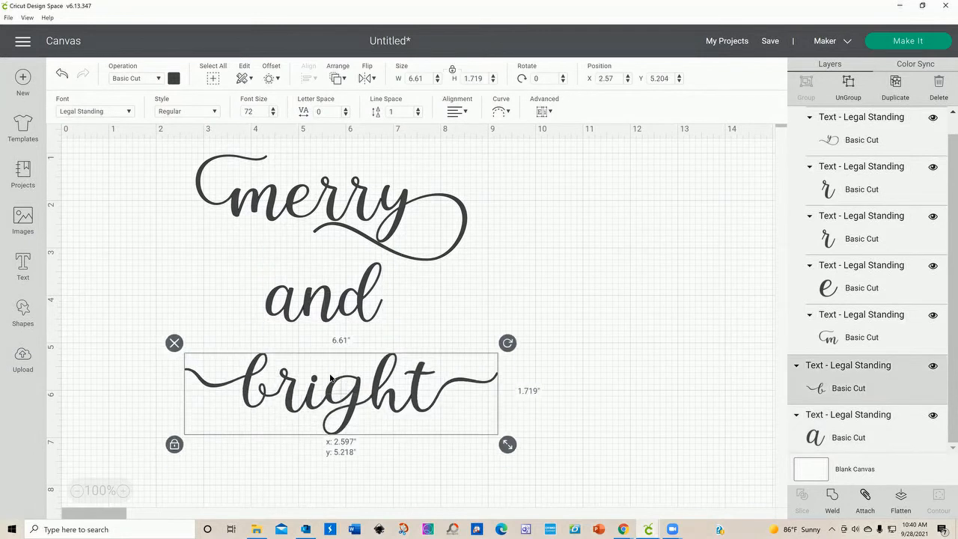
pyautogui.click(566, 354)
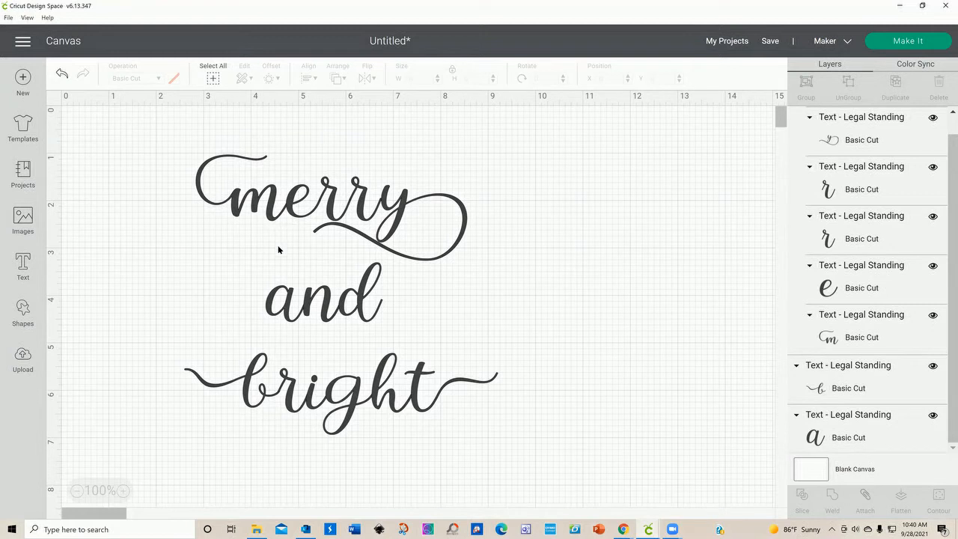
# Search the Cricut image library for "light bulbs".
pyautogui.click(23, 221)
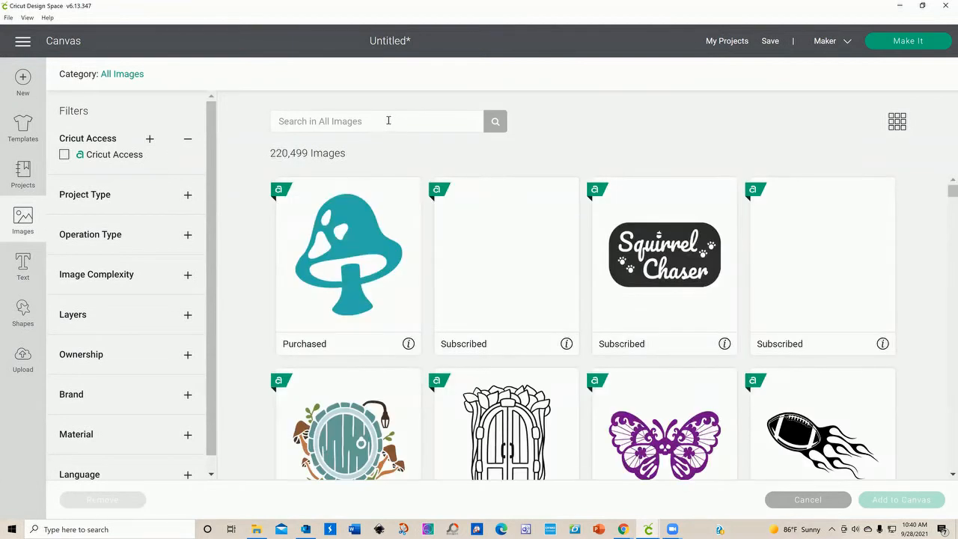
pyautogui.click(282, 121)
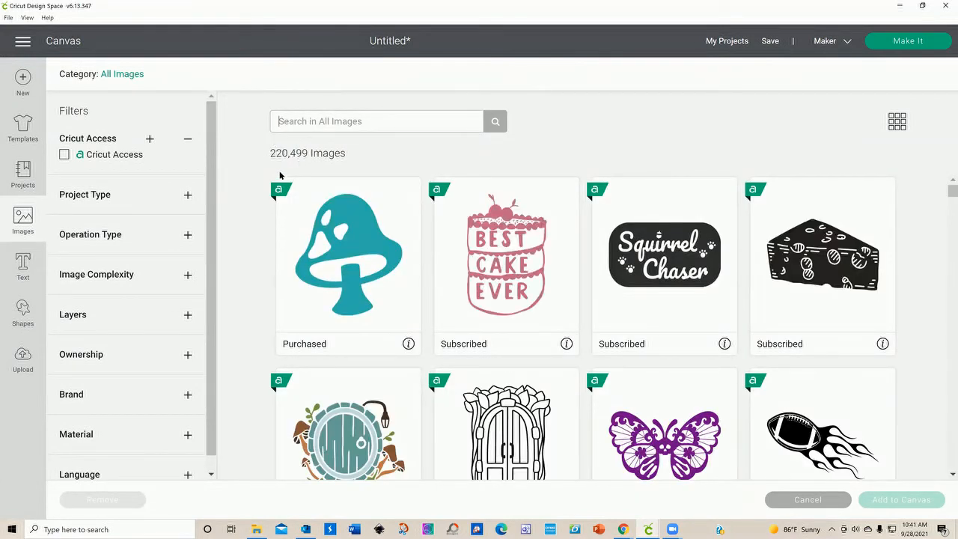
pyautogui.write('light bulbs')
pyautogui.click(493, 123)
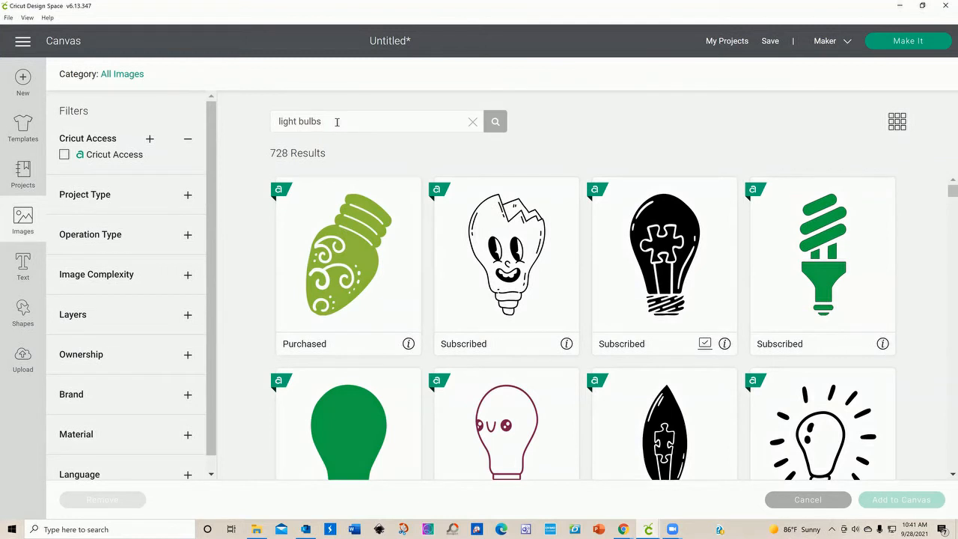
# Search the image library for #M285D801D to find the red Christmas light bulb.
pyautogui.moveTo(337, 121); pyautogui.dragTo(274, 121)
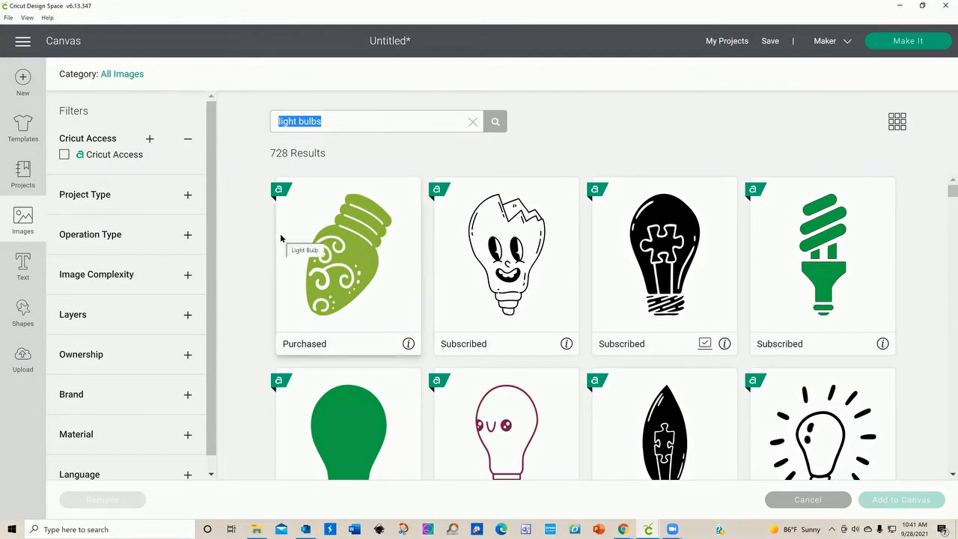
pyautogui.write('#')
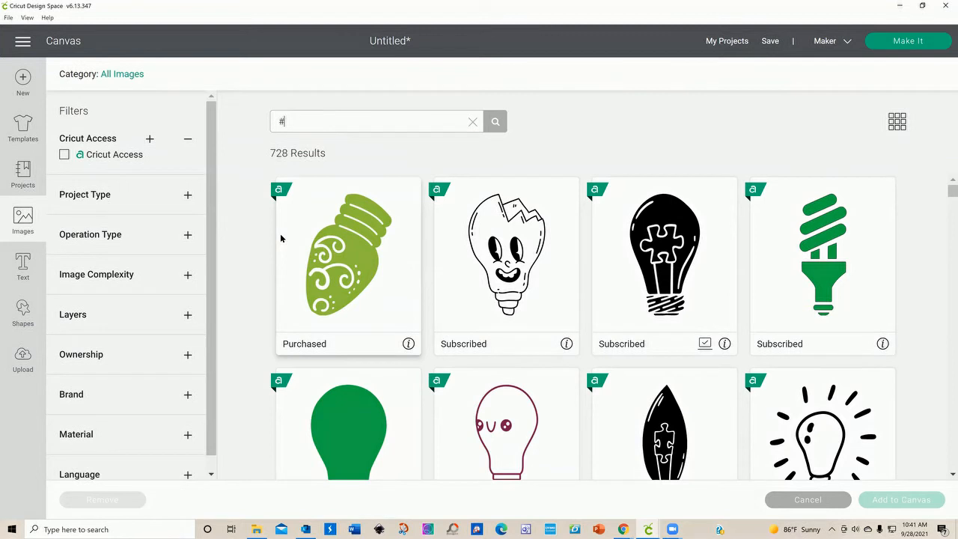
pyautogui.write('M285D801D')
pyautogui.click(496, 125)
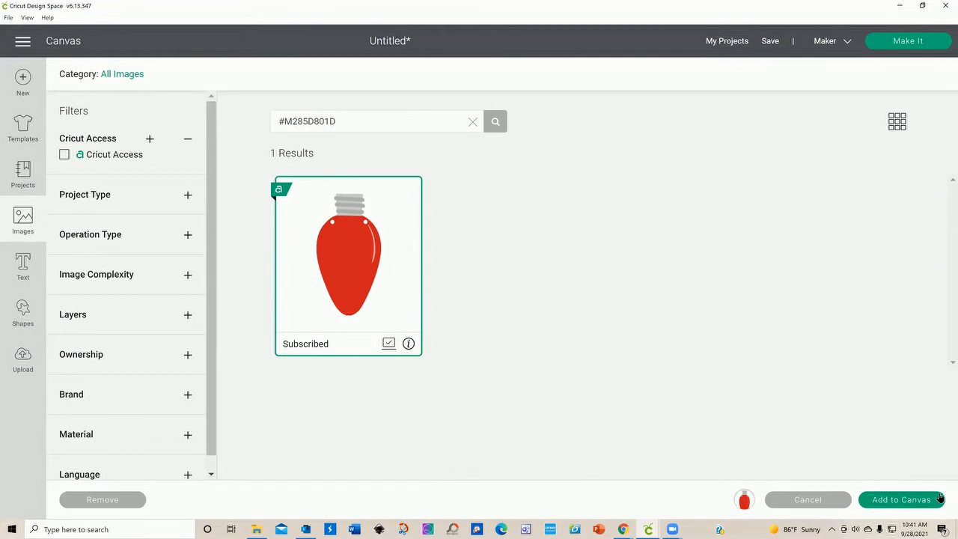
# Add the red Christmas bulb to the canvas, place it beside the lettering, and shrink it to about 1.02 by 1.76 inches.
pyautogui.click(901, 500)
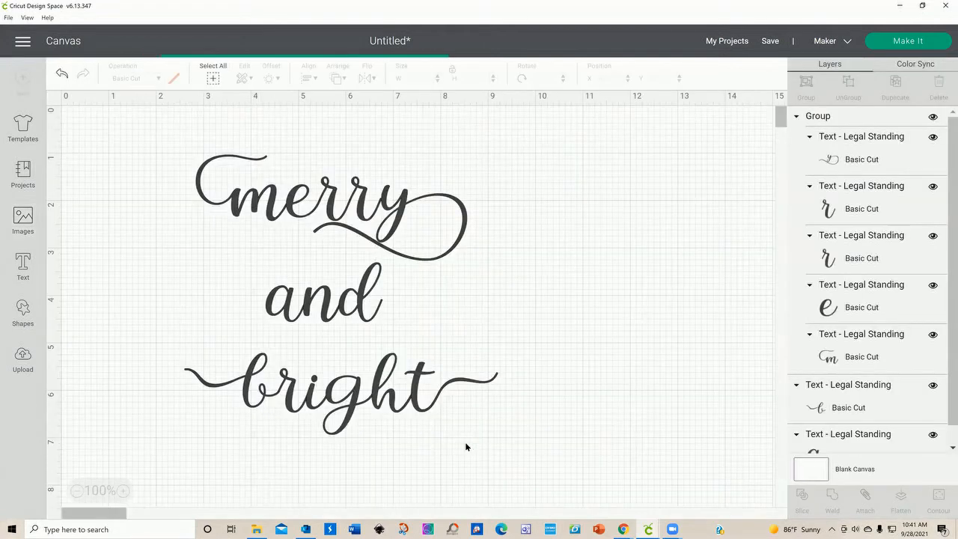
pyautogui.moveTo(134, 285); pyautogui.dragTo(591, 310)
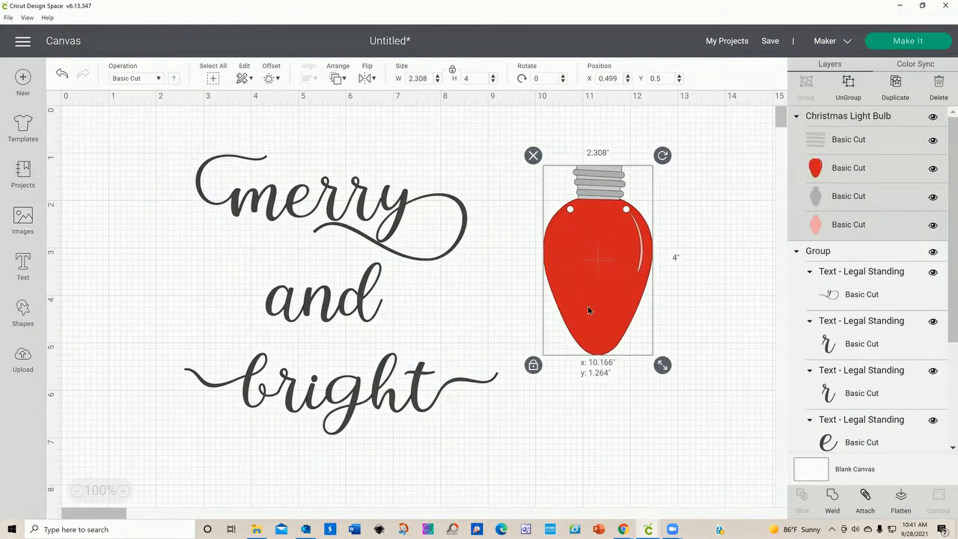
pyautogui.moveTo(659, 364); pyautogui.dragTo(570, 263)
# Group "merry", "and" and "bright" together, then shrink the group and place it in the canvas's upper-left area.
pyautogui.click(318, 209)
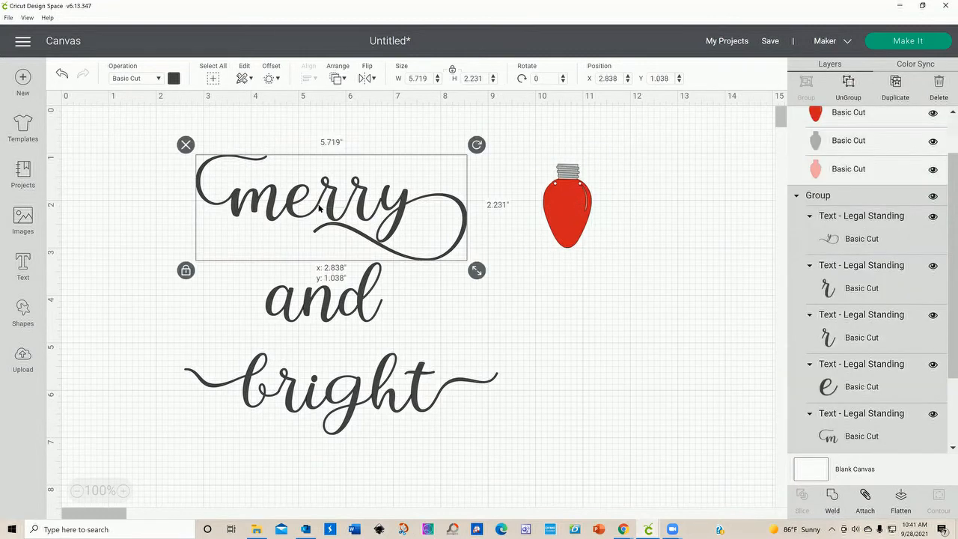
pyautogui.click(101, 157)
pyautogui.moveTo(138, 139); pyautogui.dragTo(498, 441)
pyautogui.click(806, 83)
pyautogui.moveTo(464, 391); pyautogui.dragTo(352, 369)
pyautogui.moveTo(397, 424); pyautogui.dragTo(250, 290)
# Move the Christmas bulb nearer the lettering and hide its pink layer and the grey socket stripes layer.
pyautogui.moveTo(565, 221); pyautogui.dragTo(409, 247)
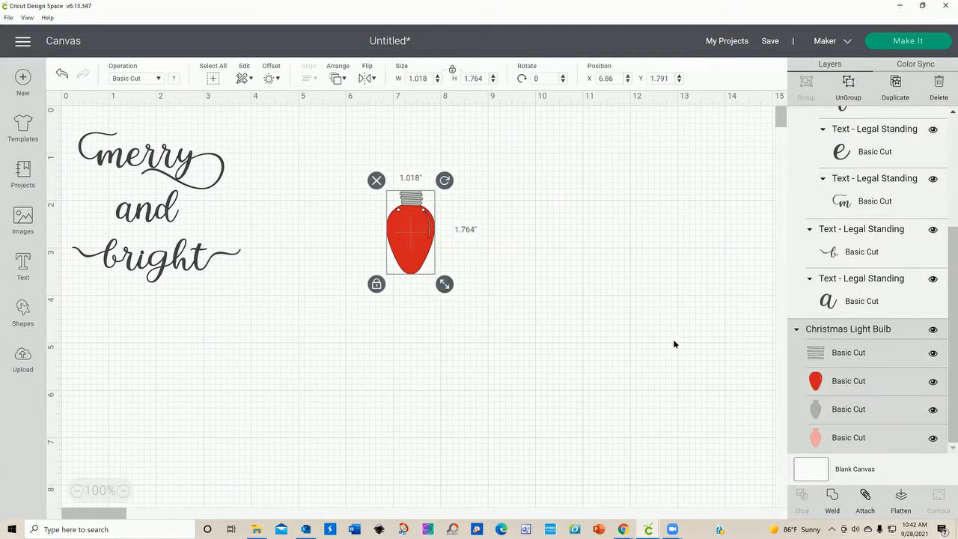
pyautogui.click(933, 440)
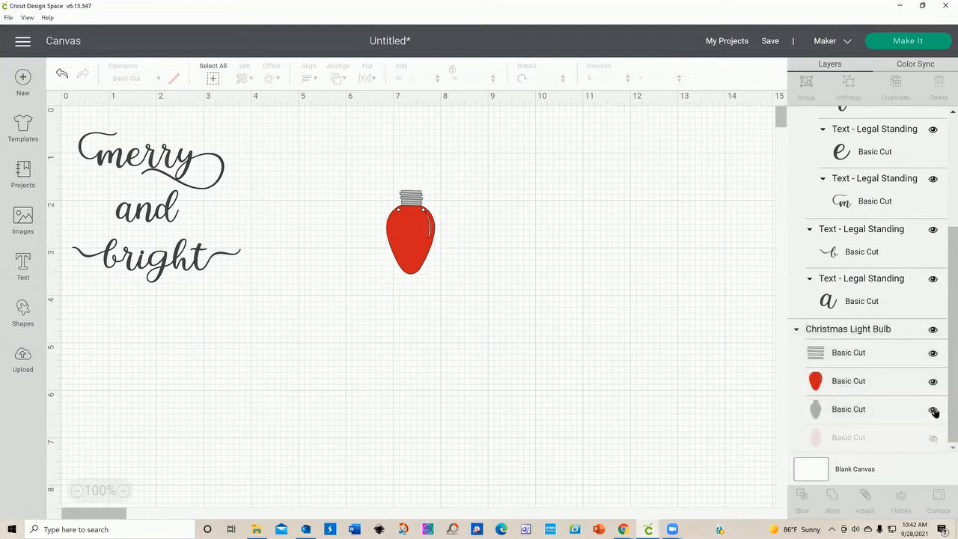
pyautogui.click(933, 354)
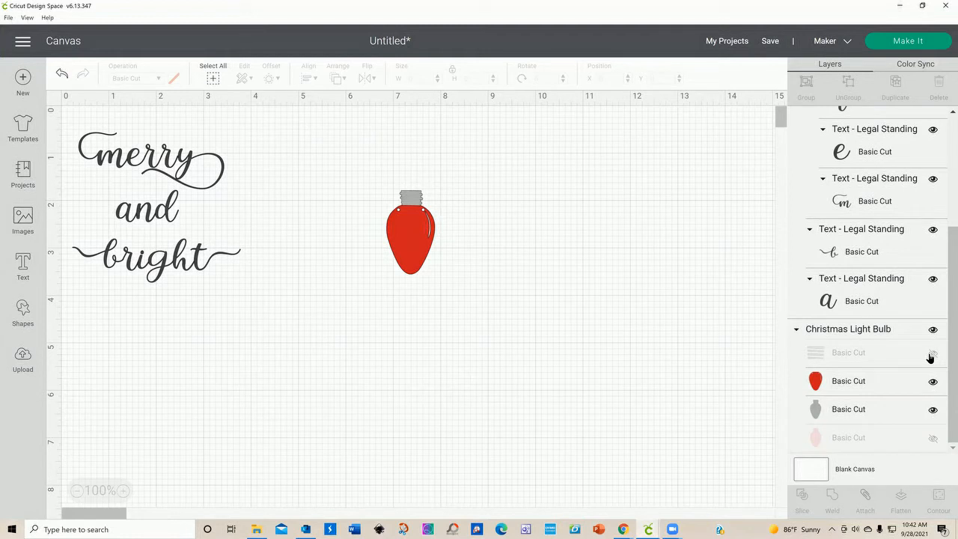
# Ungroup the Christmas bulb and move its red layer and grey silhouette apart on the canvas.
pyautogui.click(414, 263)
pyautogui.click(848, 89)
pyautogui.moveTo(412, 273); pyautogui.dragTo(465, 285)
pyautogui.click(410, 269)
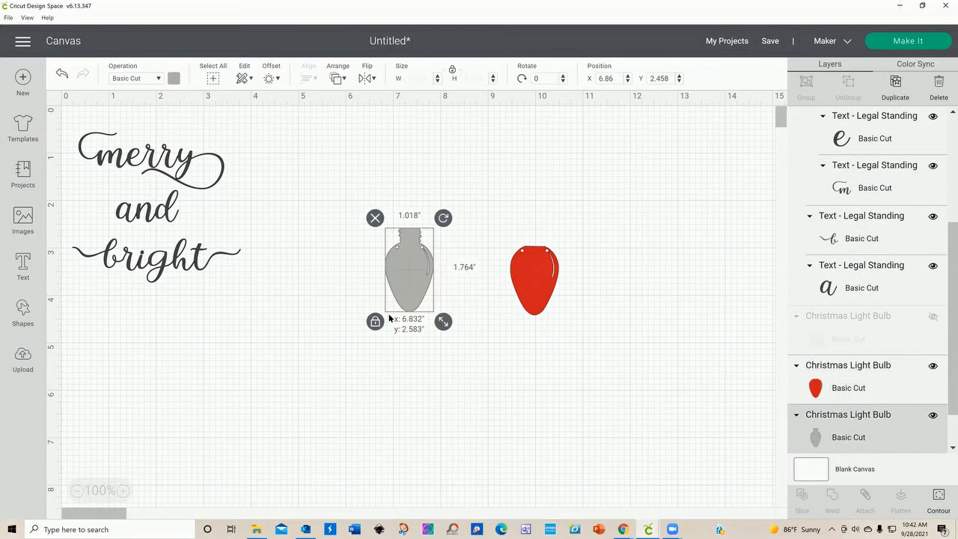
pyautogui.moveTo(410, 270); pyautogui.dragTo(391, 316)
# Recolor the grey bulb silhouette black and move it up beside the lettering.
pyautogui.click(172, 79)
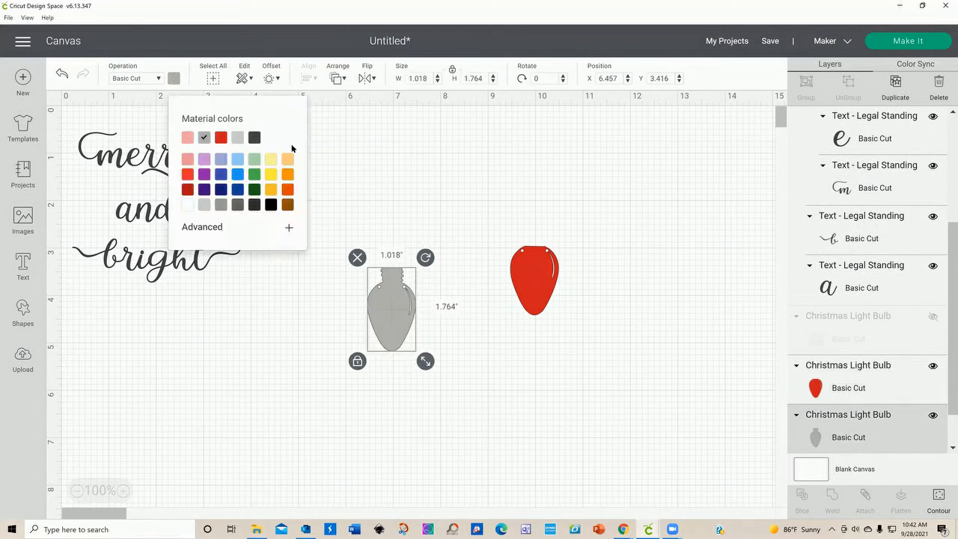
pyautogui.click(271, 204)
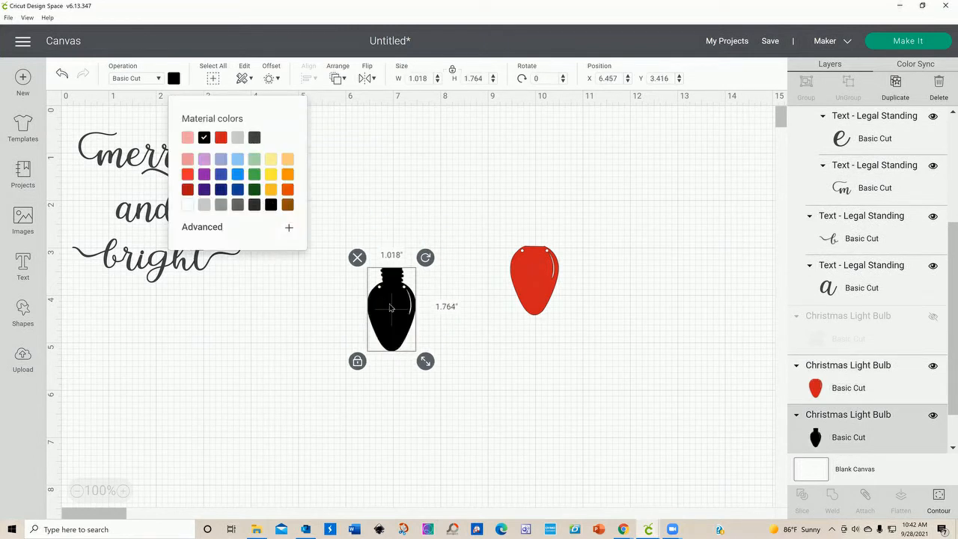
pyautogui.moveTo(391, 307); pyautogui.dragTo(377, 219)
# Move the bulb's red layer below the black silhouette and hide its highlight and two small circle contours.
pyautogui.click(551, 261)
pyautogui.moveTo(508, 331); pyautogui.dragTo(472, 327)
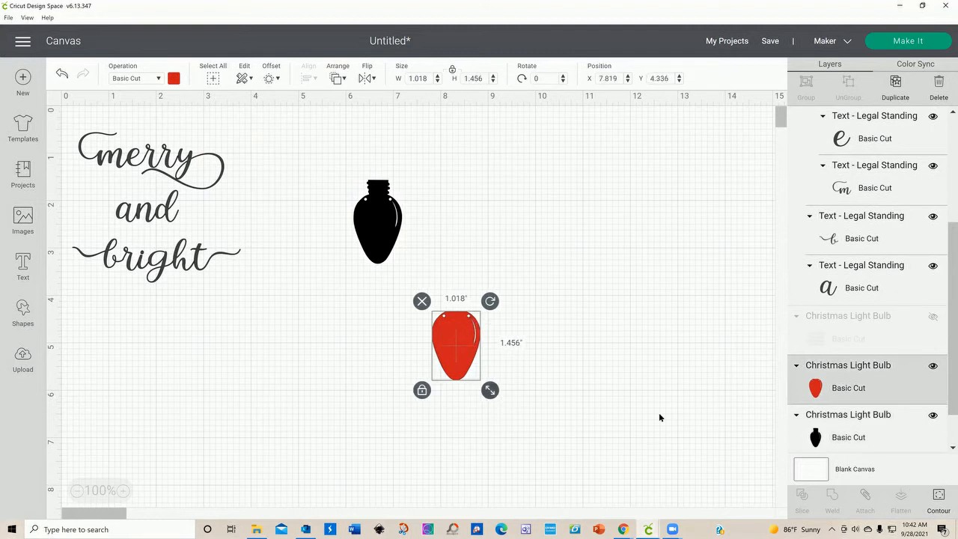
pyautogui.click(938, 509)
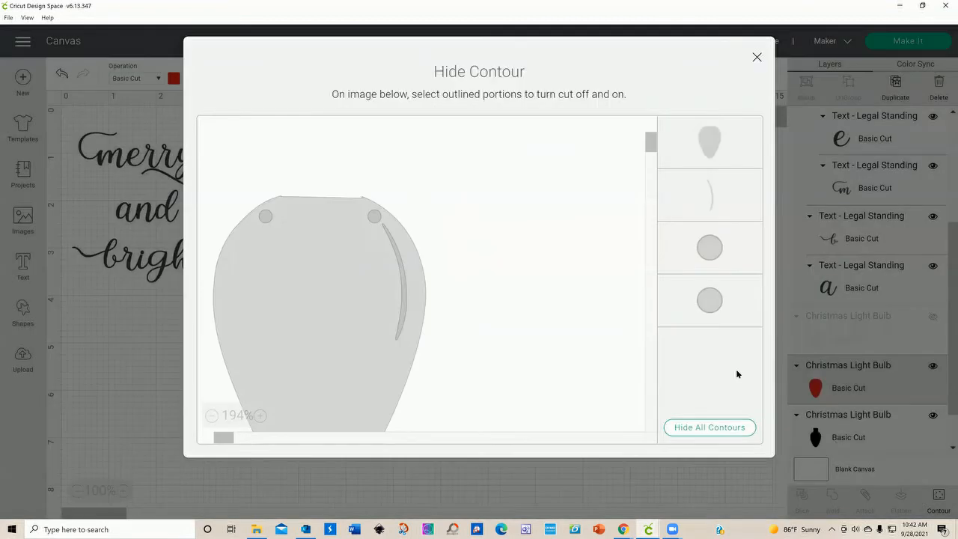
pyautogui.click(403, 295)
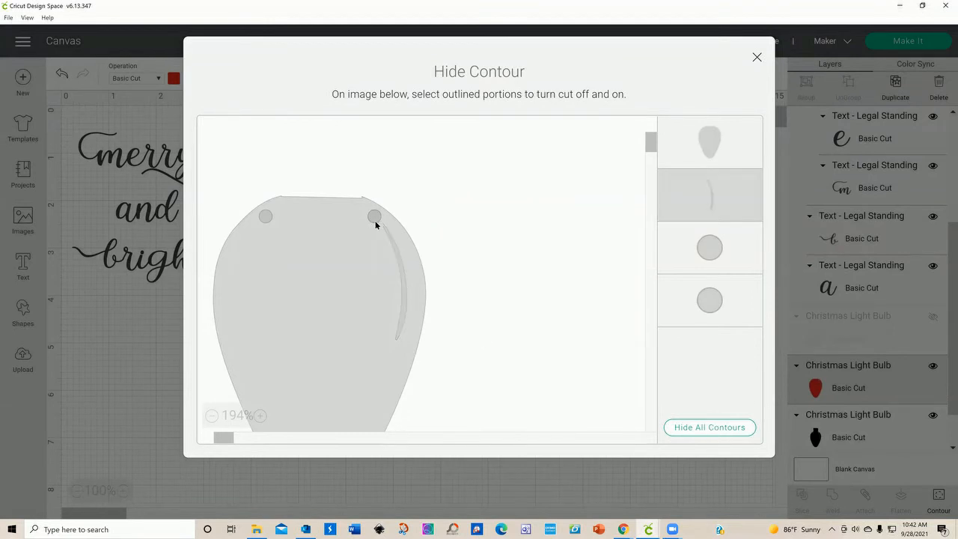
pyautogui.click(375, 217)
pyautogui.click(262, 220)
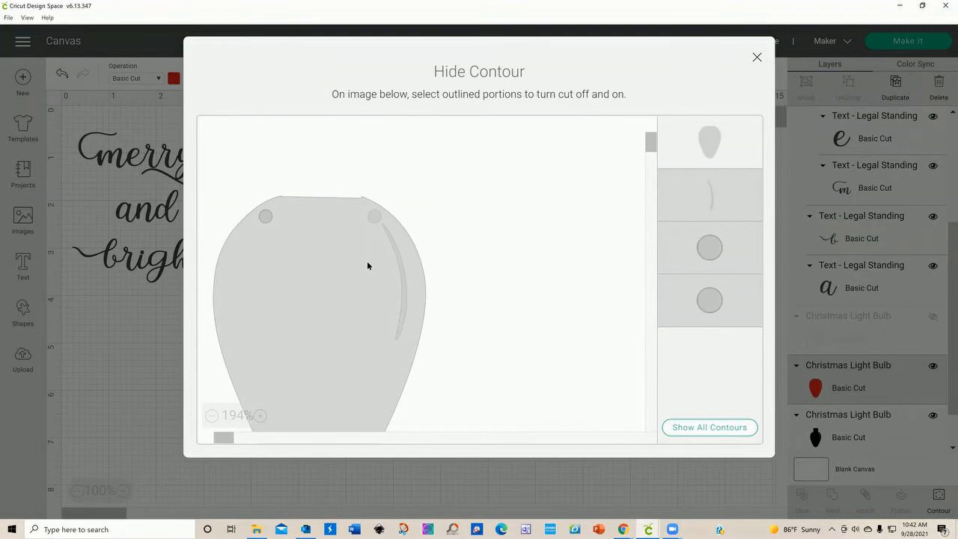
pyautogui.click(756, 59)
# Place the red bulb layer over the black silhouette below its socket and group the two layers.
pyautogui.moveTo(460, 373); pyautogui.dragTo(382, 256)
pyautogui.click(466, 264)
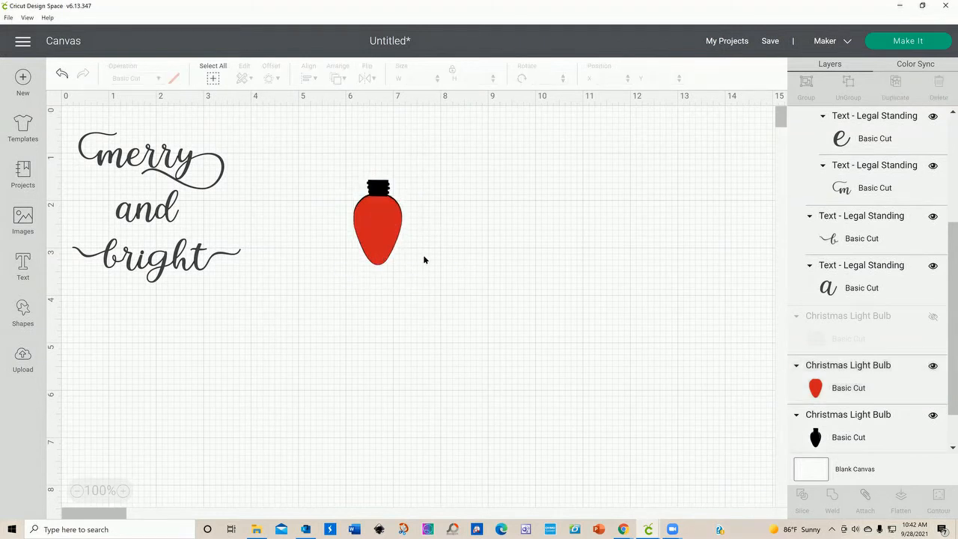
pyautogui.click(387, 254)
pyautogui.click(478, 261)
pyautogui.moveTo(324, 160); pyautogui.dragTo(464, 281)
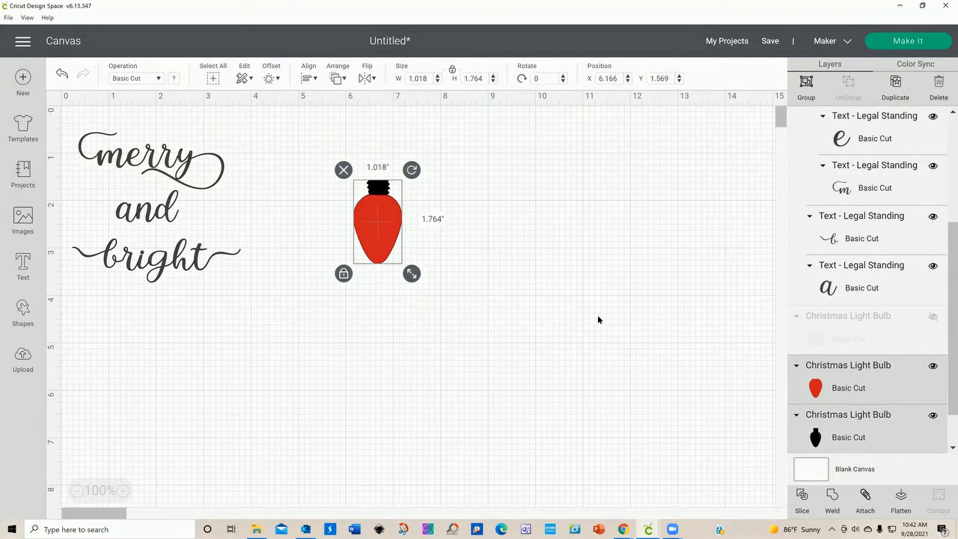
pyautogui.click(808, 89)
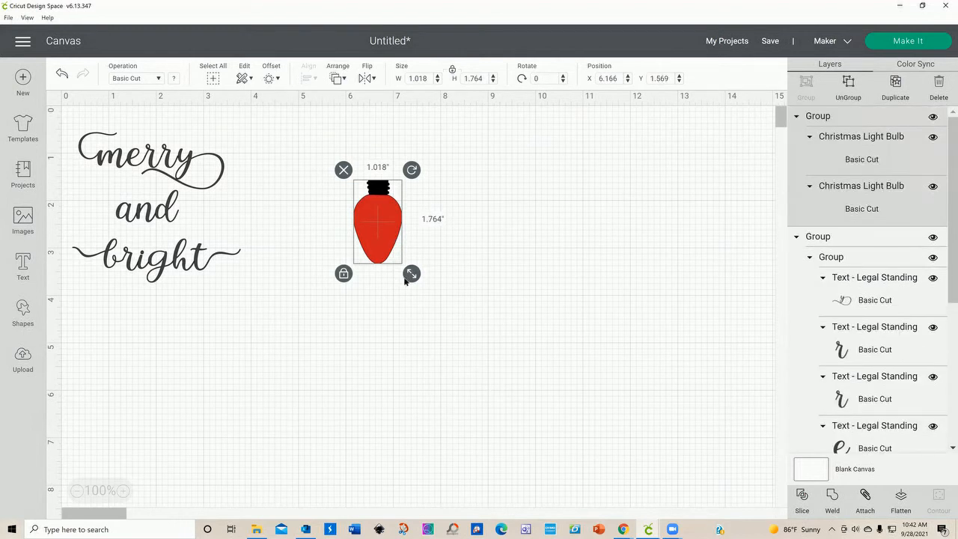
# Move the grouped bulb farther right of the lettering and enlarge the "merry and bright" group across the canvas.
pyautogui.moveTo(365, 231); pyautogui.dragTo(615, 217)
pyautogui.click(232, 255)
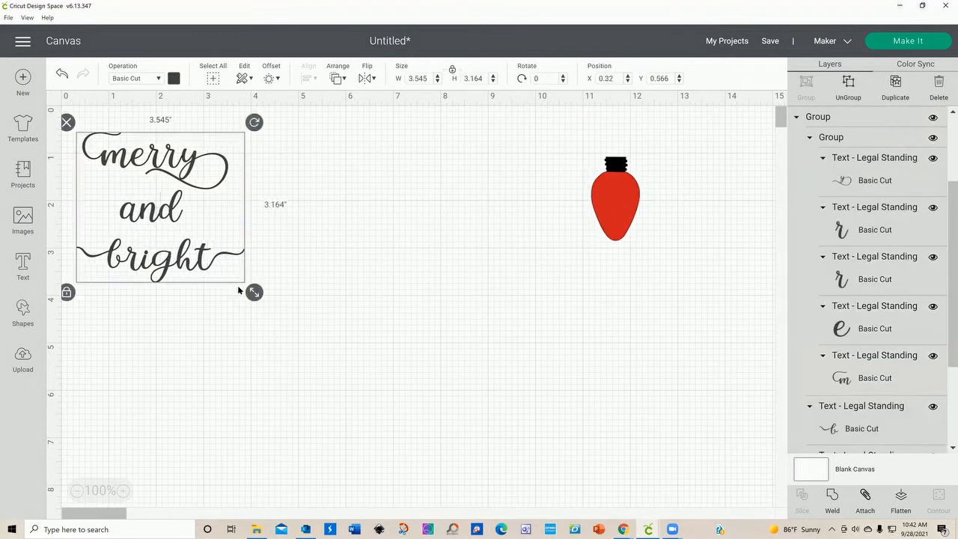
pyautogui.moveTo(256, 295); pyautogui.dragTo(512, 457)
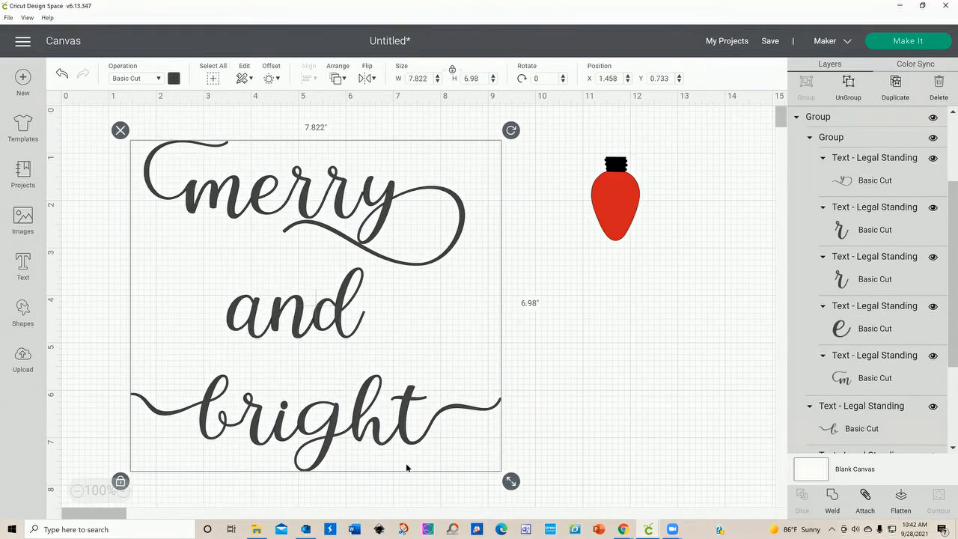
pyautogui.click(77, 491)
pyautogui.moveTo(419, 405); pyautogui.dragTo(452, 434)
# Shrink the grouped bulb to about 0.44 by 0.76 inches and place it well to the right of "merry".
pyautogui.moveTo(489, 189); pyautogui.dragTo(552, 212)
pyautogui.moveTo(587, 247); pyautogui.dragTo(631, 212)
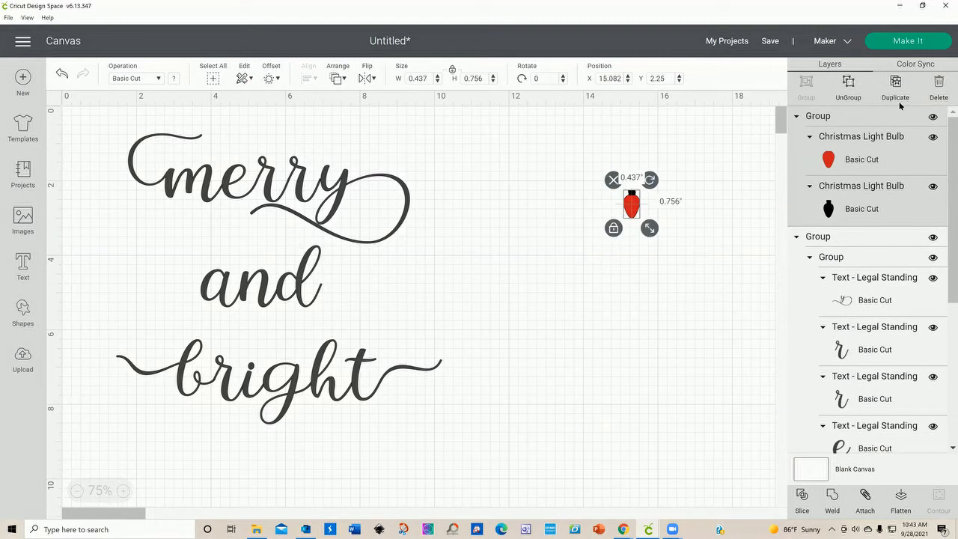
pyautogui.moveTo(633, 205); pyautogui.dragTo(692, 188)
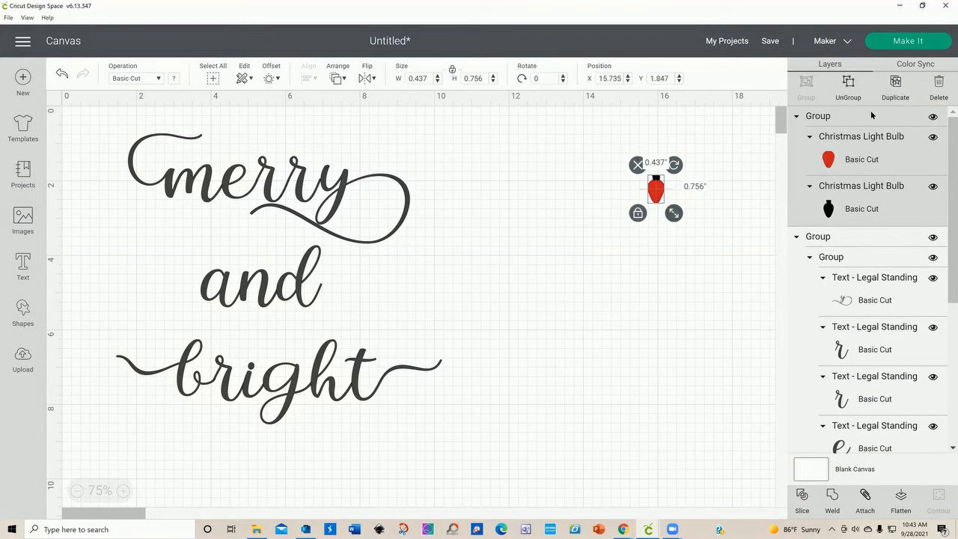
# Duplicate the small red bulb four times and spread the bulbs into a row right of "merry".
pyautogui.click(897, 84)
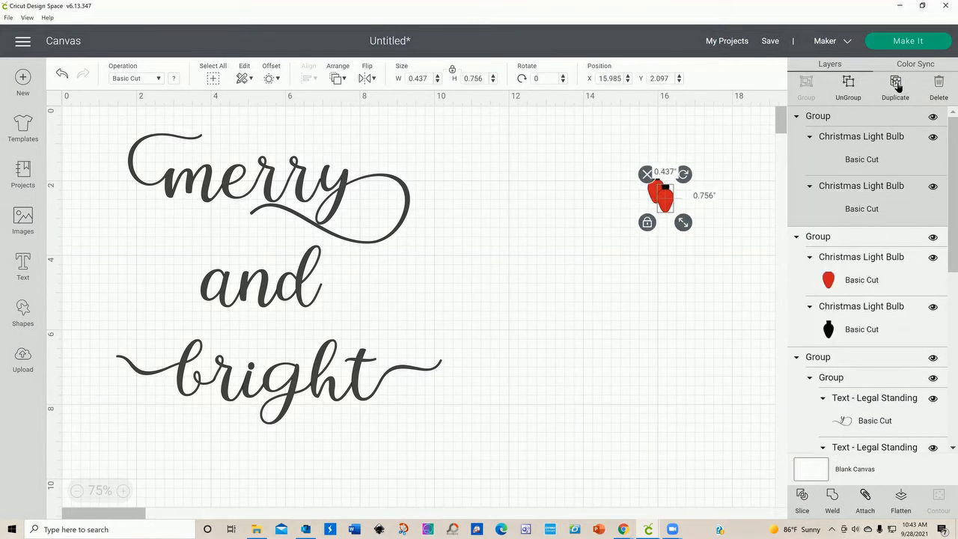
pyautogui.click(896, 84)
pyautogui.click(896, 84)
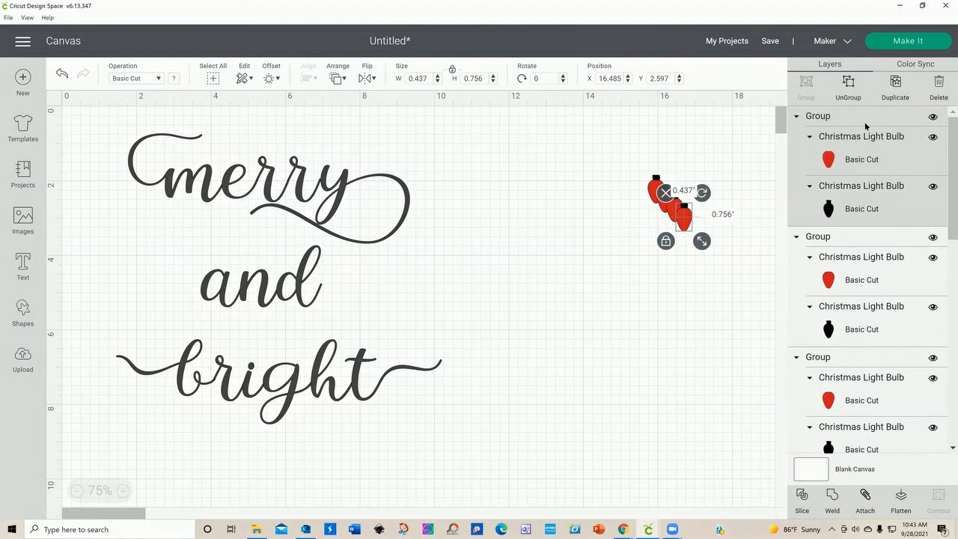
pyautogui.click(897, 84)
pyautogui.moveTo(694, 236); pyautogui.dragTo(632, 198)
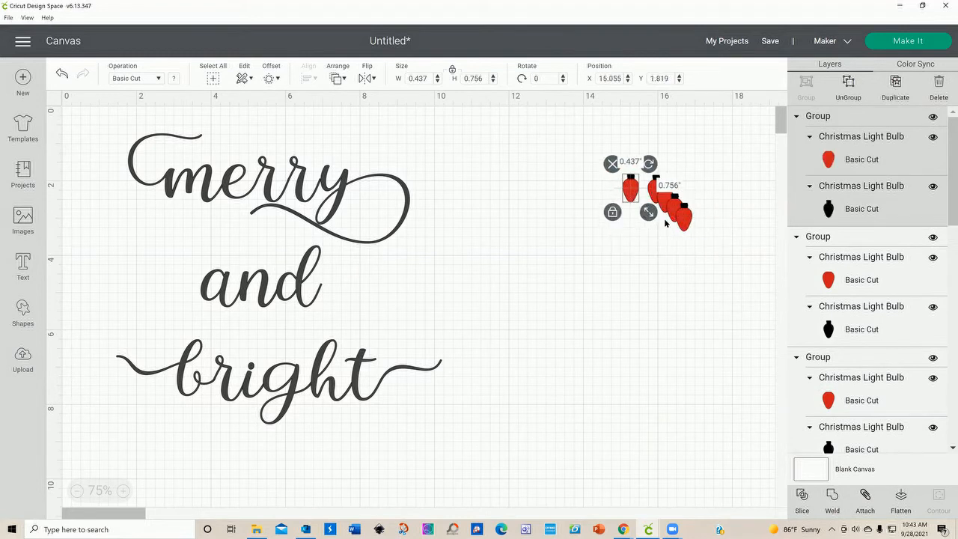
pyautogui.moveTo(676, 225); pyautogui.dragTo(610, 196)
pyautogui.moveTo(674, 216); pyautogui.dragTo(592, 199)
pyautogui.moveTo(666, 200); pyautogui.dragTo(681, 194)
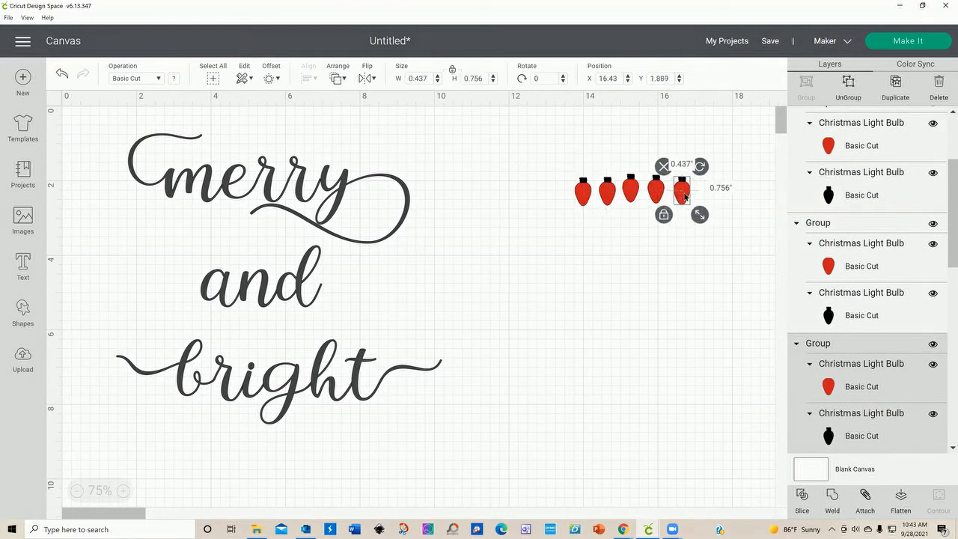
# Recolor the red layer of the row's rightmost bulb dark blue and move that bulb below the red row.
pyautogui.click(864, 388)
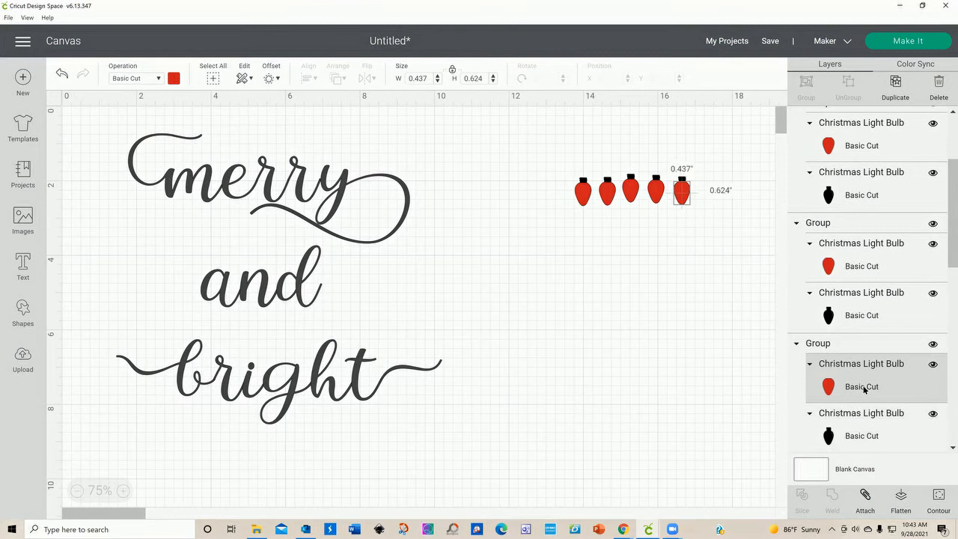
pyautogui.click(174, 79)
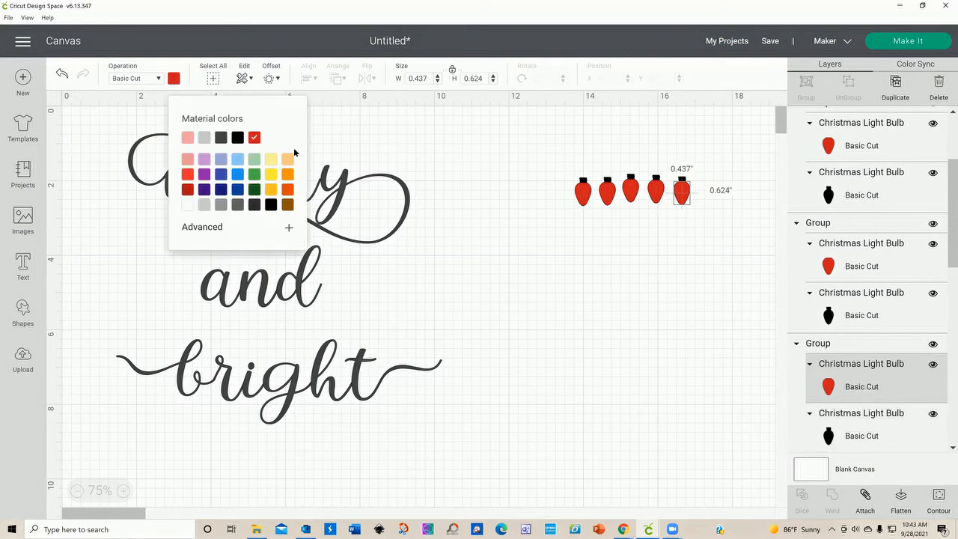
pyautogui.click(239, 190)
pyautogui.moveTo(681, 196); pyautogui.dragTo(571, 248)
# Duplicate the blue bulb three times and arrange all four blue bulbs in a row below the red ones.
pyautogui.click(894, 85)
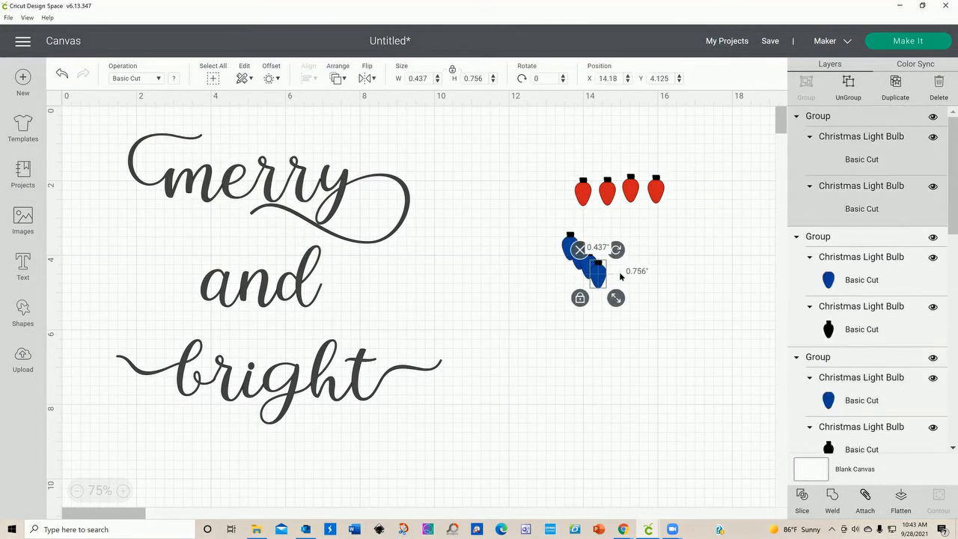
pyautogui.moveTo(592, 268); pyautogui.dragTo(695, 238)
pyautogui.moveTo(597, 271); pyautogui.dragTo(678, 256)
pyautogui.moveTo(579, 261); pyautogui.dragTo(651, 246)
pyautogui.moveTo(567, 256); pyautogui.dragTo(619, 253)
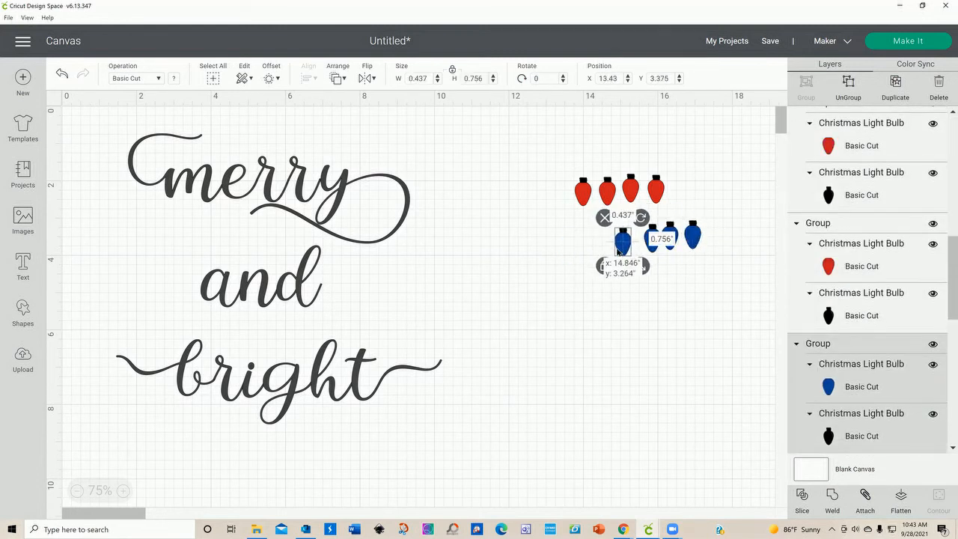
# Recolor the red layer of the rightmost red bulb green and move that bulb below the blue row.
pyautogui.click(654, 189)
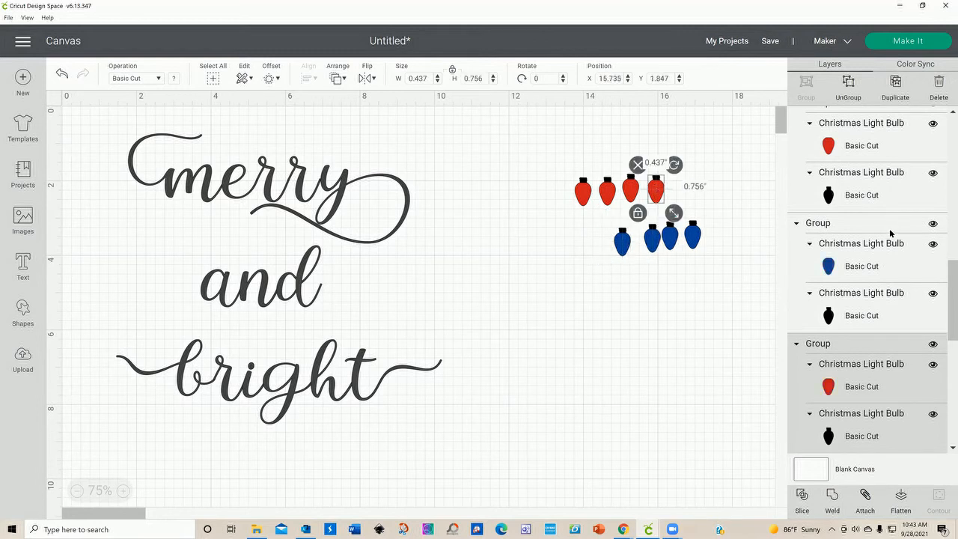
pyautogui.click(855, 389)
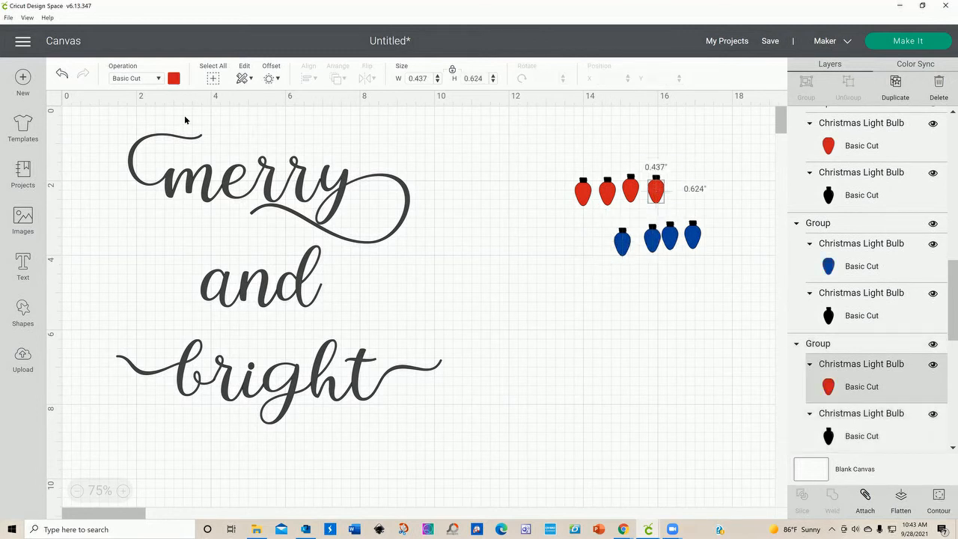
pyautogui.click(173, 79)
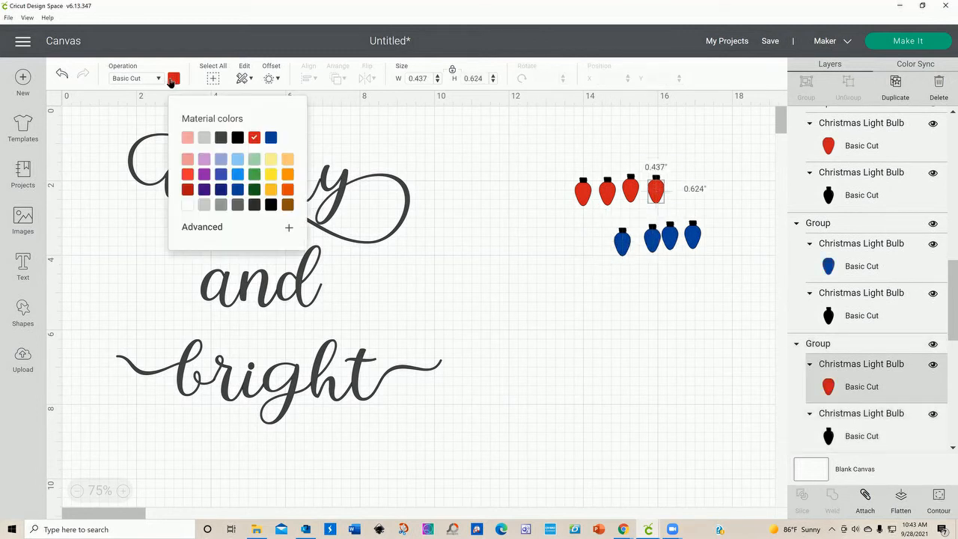
pyautogui.click(254, 175)
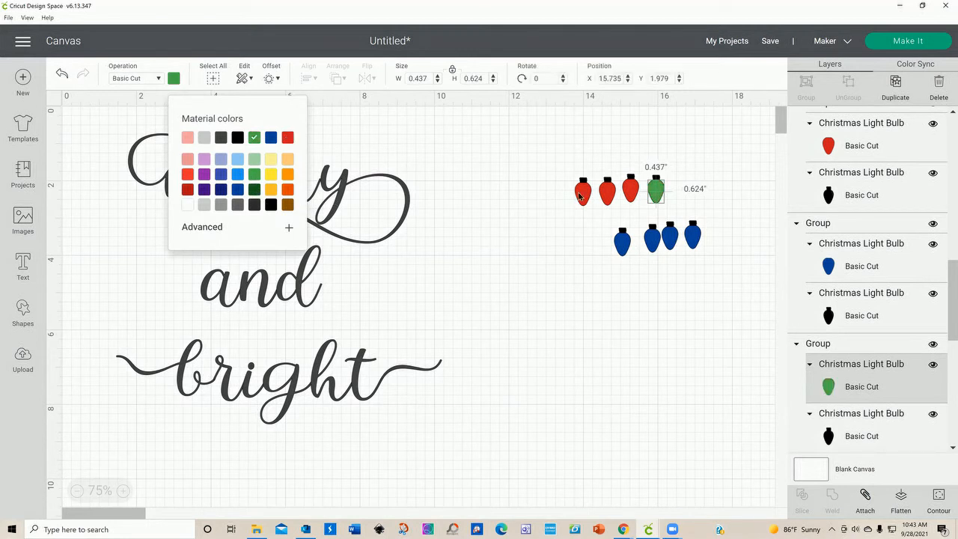
pyautogui.moveTo(660, 197); pyautogui.dragTo(708, 312)
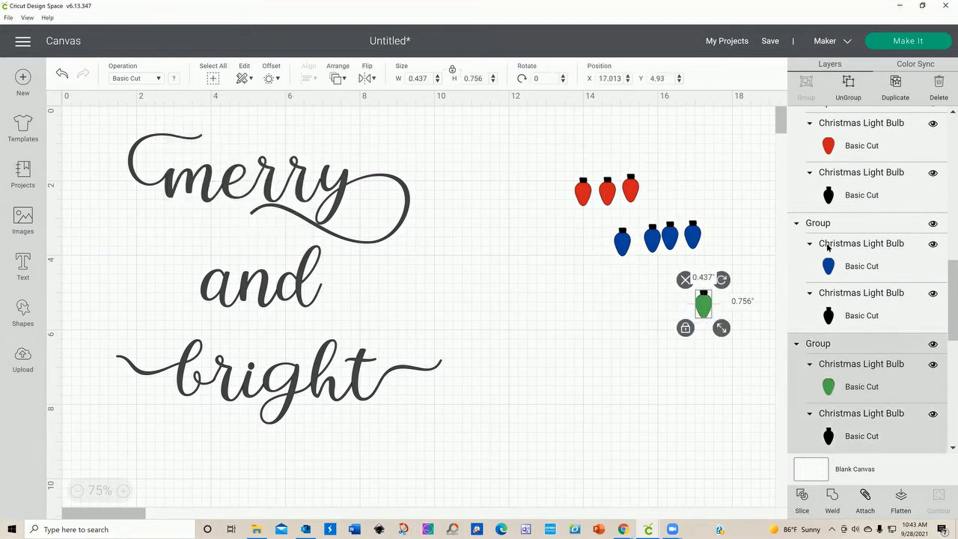
# Duplicate the green bulb three times and arrange the four green bulbs in a row under the blue ones.
pyautogui.click(896, 88)
pyautogui.click(896, 88)
pyautogui.click(896, 88)
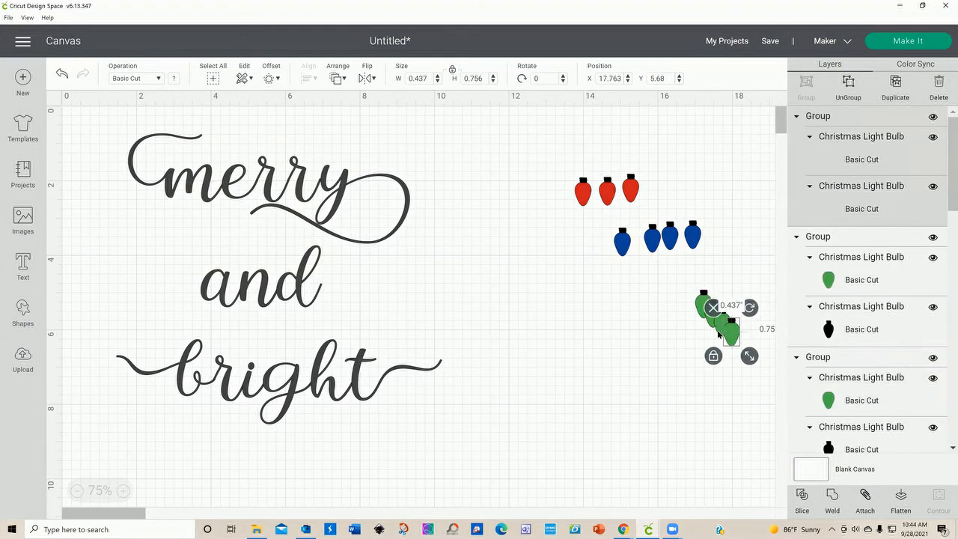
pyautogui.moveTo(730, 333); pyautogui.dragTo(704, 271)
pyautogui.moveTo(722, 323); pyautogui.dragTo(674, 274)
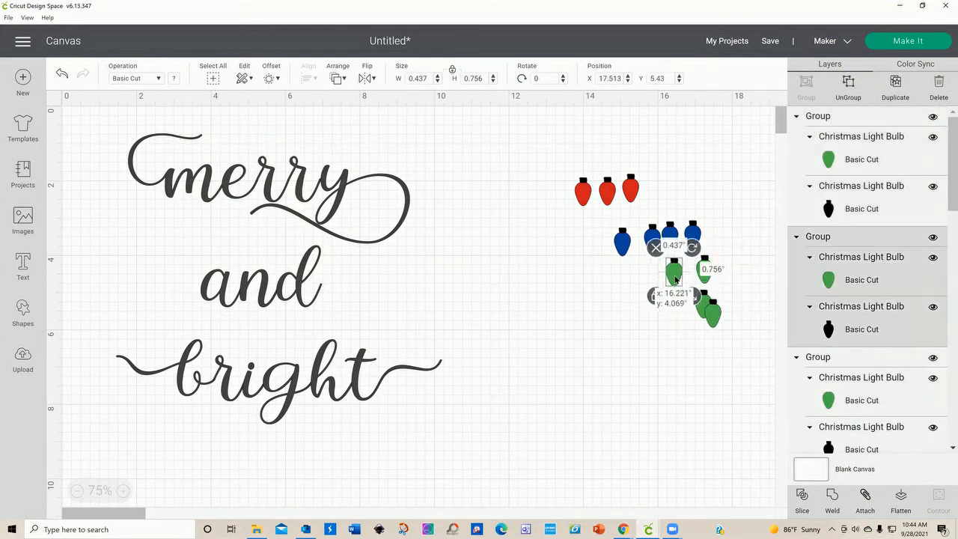
pyautogui.moveTo(698, 317); pyautogui.dragTo(615, 286)
# Recolor the red layer of the rightmost remaining red bulb golden yellow.
pyautogui.click(638, 190)
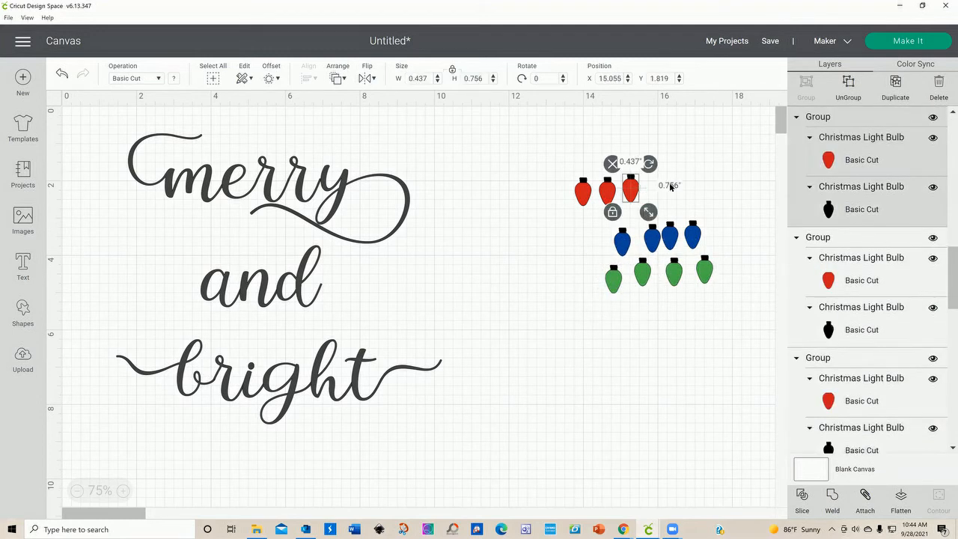
pyautogui.click(860, 161)
pyautogui.click(173, 78)
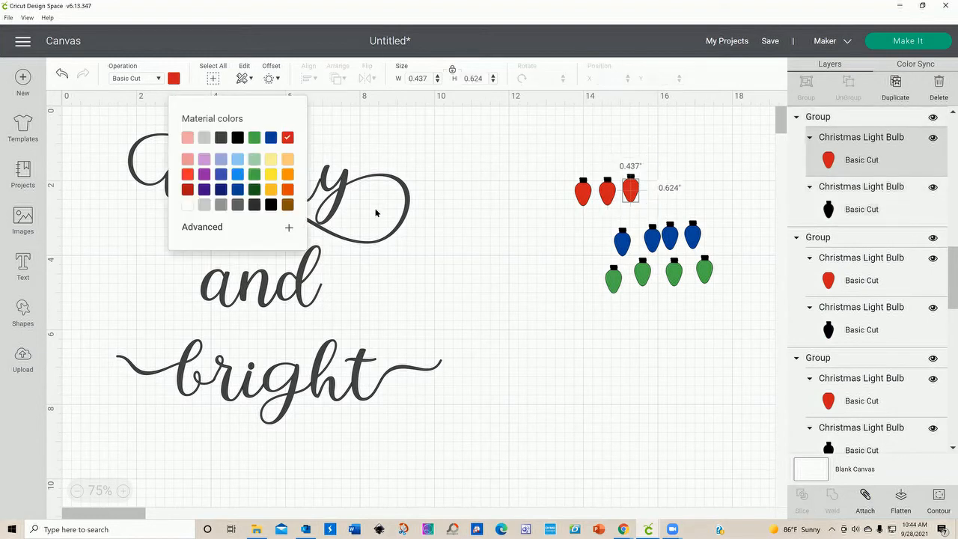
pyautogui.click(271, 196)
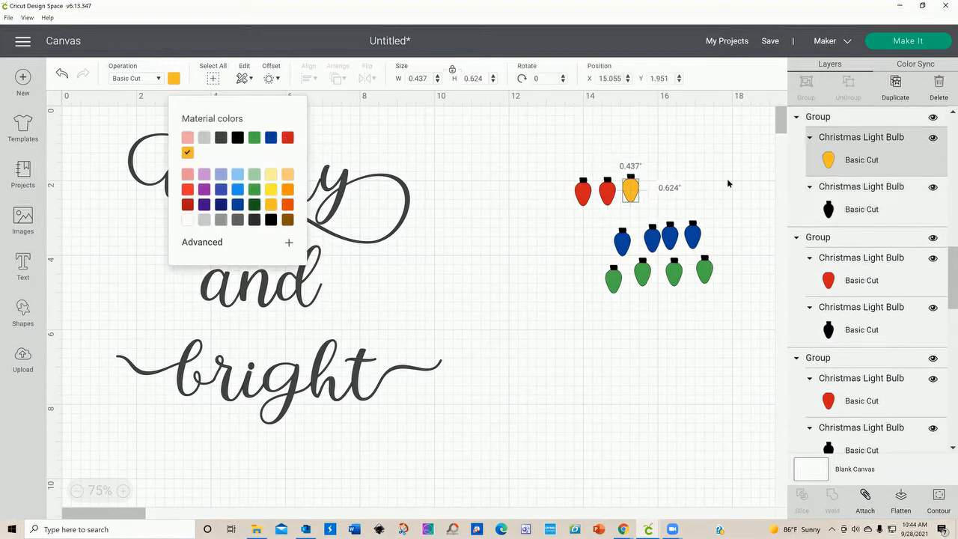
# Duplicate the yellow bulb layer three times and line up the copies and the yellow bulb below the green row.
pyautogui.click(896, 84)
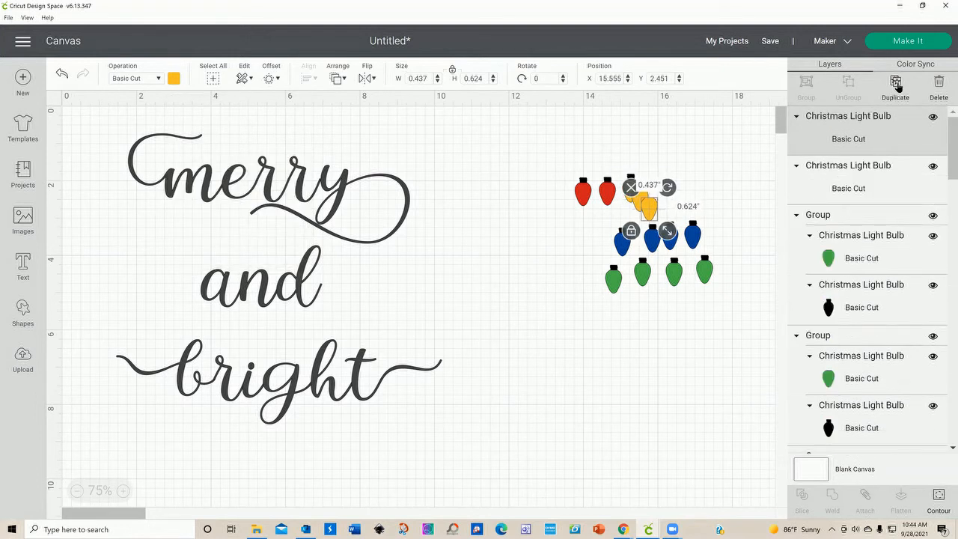
pyautogui.click(896, 84)
pyautogui.moveTo(656, 223); pyautogui.dragTo(716, 322)
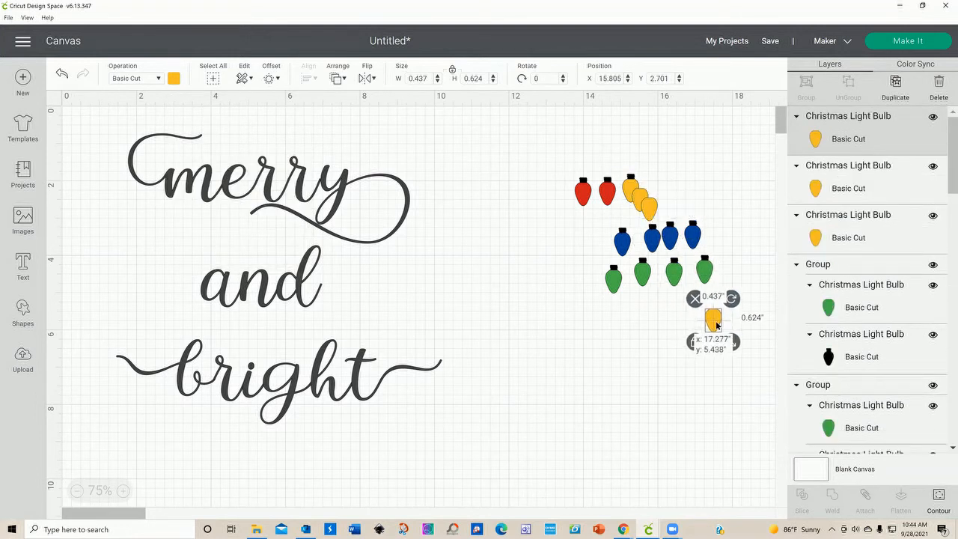
pyautogui.moveTo(652, 219); pyautogui.dragTo(686, 322)
pyautogui.moveTo(639, 200); pyautogui.dragTo(625, 325)
# Recolor the red layer of the right-hand red bulb dark green and move that bulb above the blue row.
pyautogui.click(607, 195)
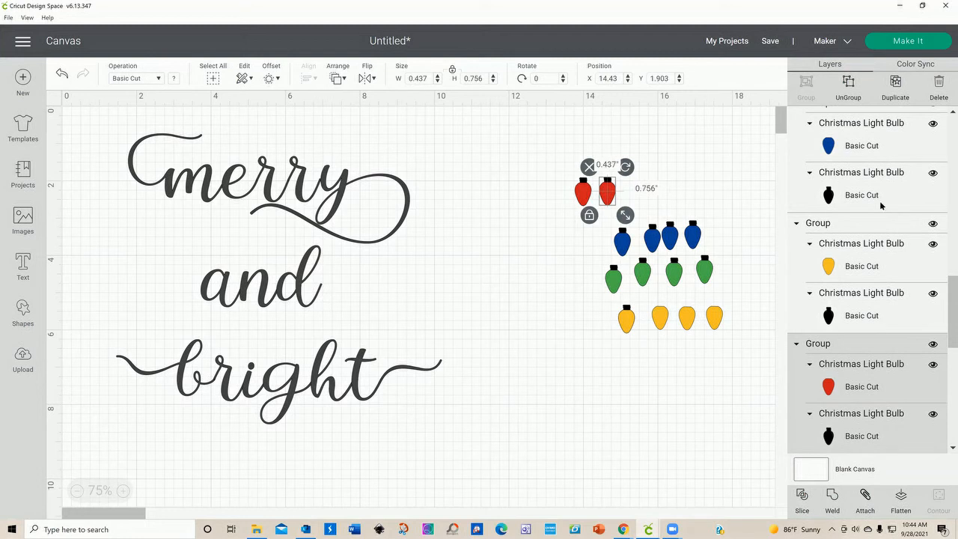
pyautogui.click(847, 385)
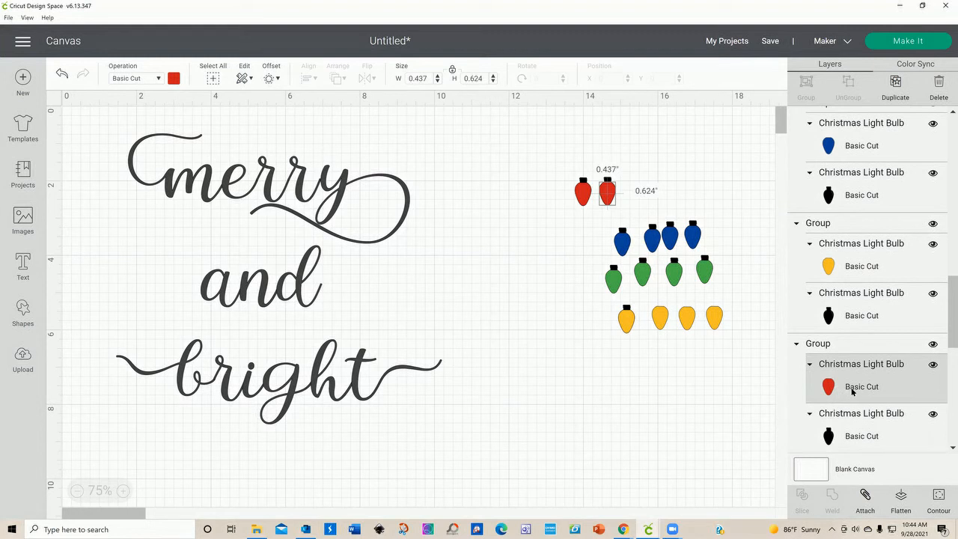
pyautogui.click(173, 79)
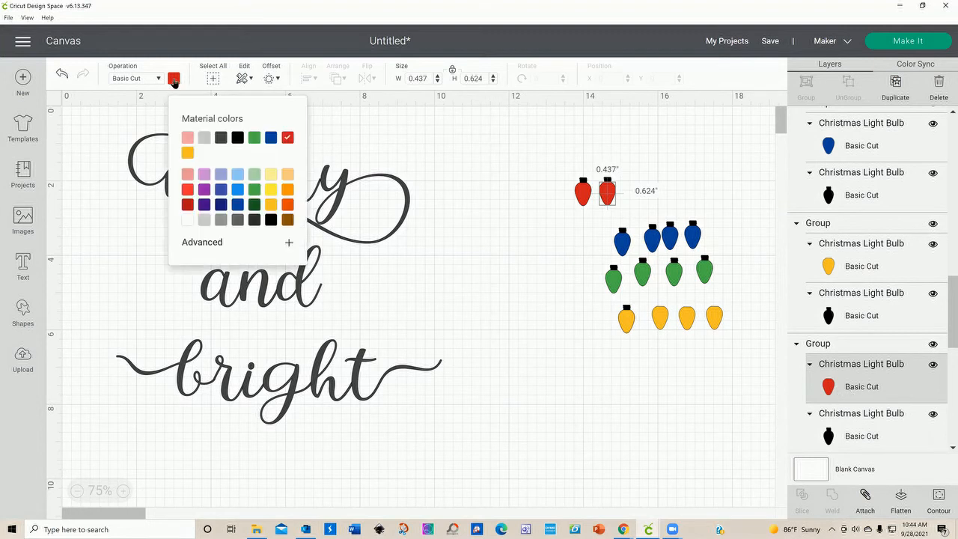
pyautogui.click(255, 206)
pyautogui.moveTo(604, 193); pyautogui.dragTo(667, 184)
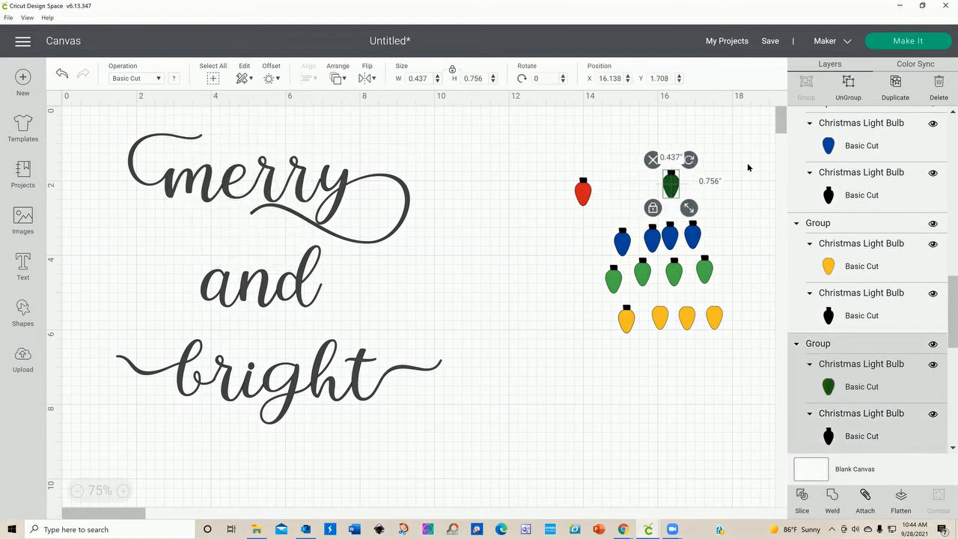
# Duplicate the dark green bulb three times and arrange the four dark green bulbs in a row above the blue ones.
pyautogui.click(895, 82)
pyautogui.click(897, 85)
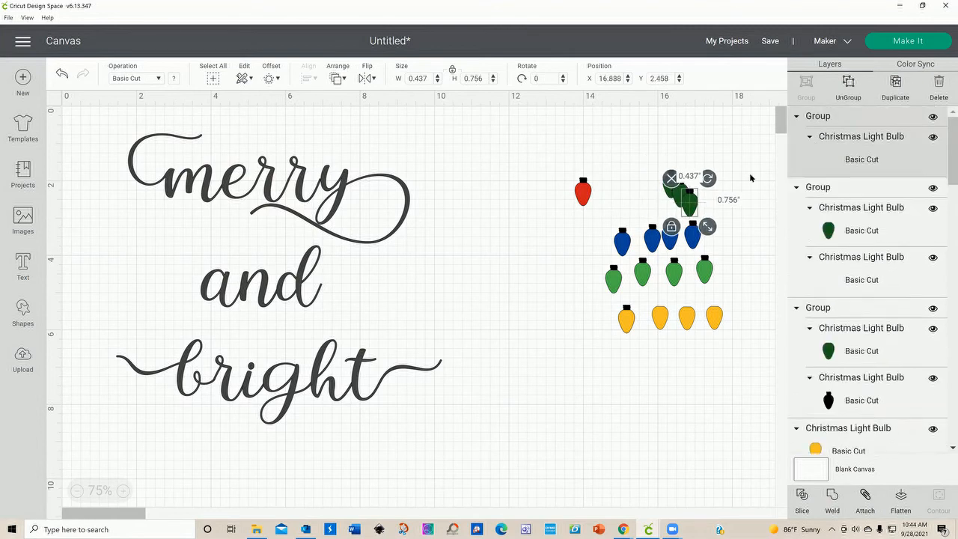
pyautogui.moveTo(701, 213); pyautogui.dragTo(685, 177)
pyautogui.click(573, 200)
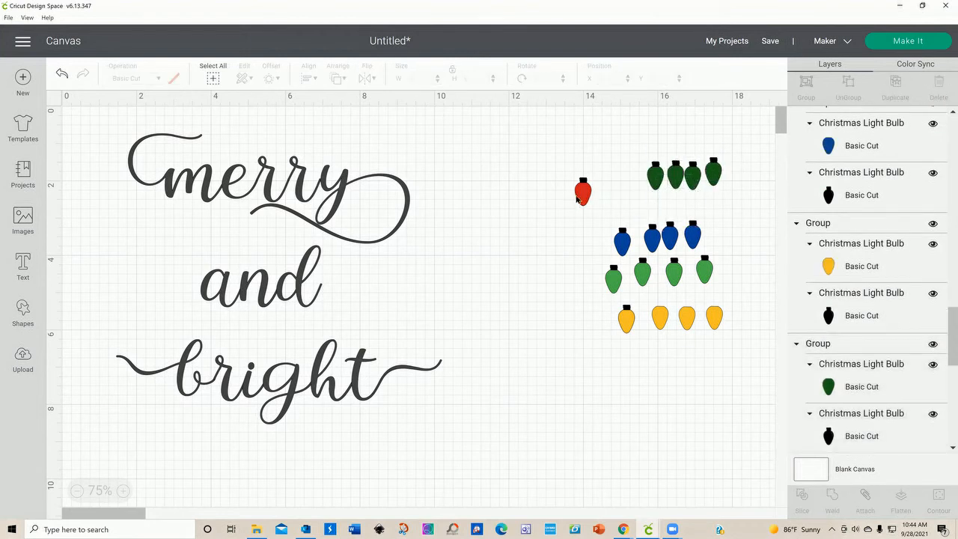
# Duplicate the red bulb three times and line up the four red bulbs below the yellow row.
pyautogui.click(578, 199)
pyautogui.click(902, 86)
pyautogui.click(902, 86)
pyautogui.click(902, 86)
pyautogui.moveTo(618, 226); pyautogui.dragTo(696, 361)
pyautogui.moveTo(593, 200); pyautogui.dragTo(659, 367)
# Move the lettering slightly inward, ungroup its words, and reposition "merry" and "and" separately.
pyautogui.moveTo(275, 298); pyautogui.dragTo(304, 315)
pyautogui.click(562, 400)
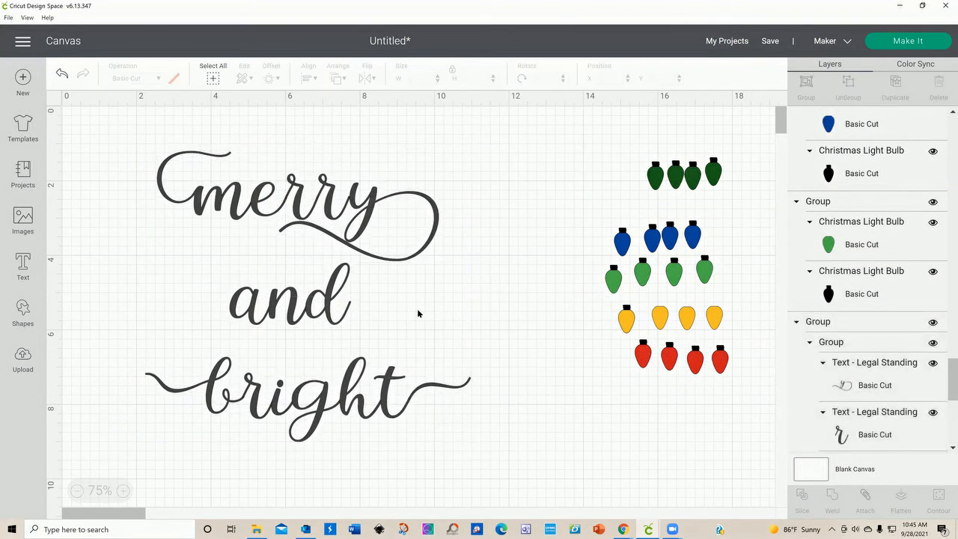
pyautogui.click(300, 301)
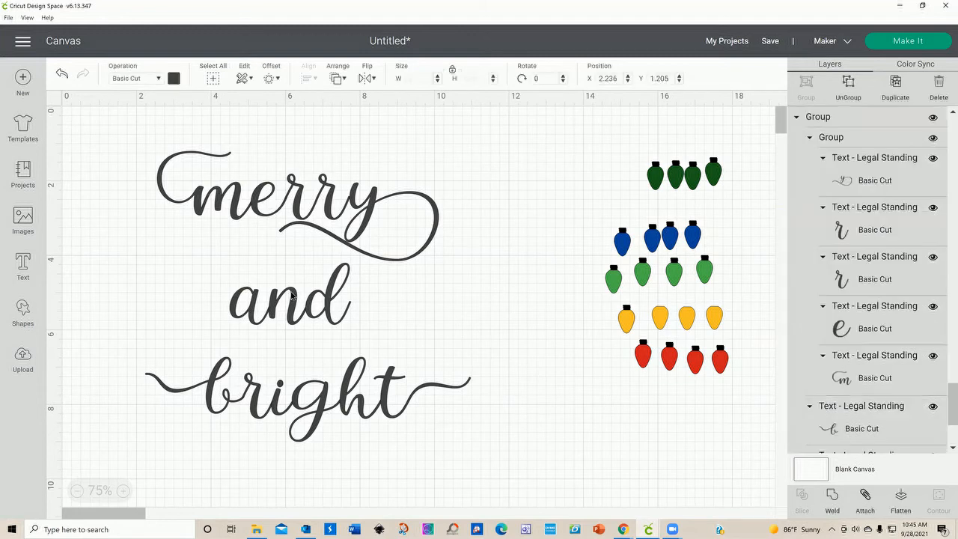
pyautogui.click(851, 87)
pyautogui.moveTo(352, 200)
pyautogui.mouseDown()
pyautogui.moveTo(374, 199)
pyautogui.moveTo(344, 201)
pyautogui.mouseUp()
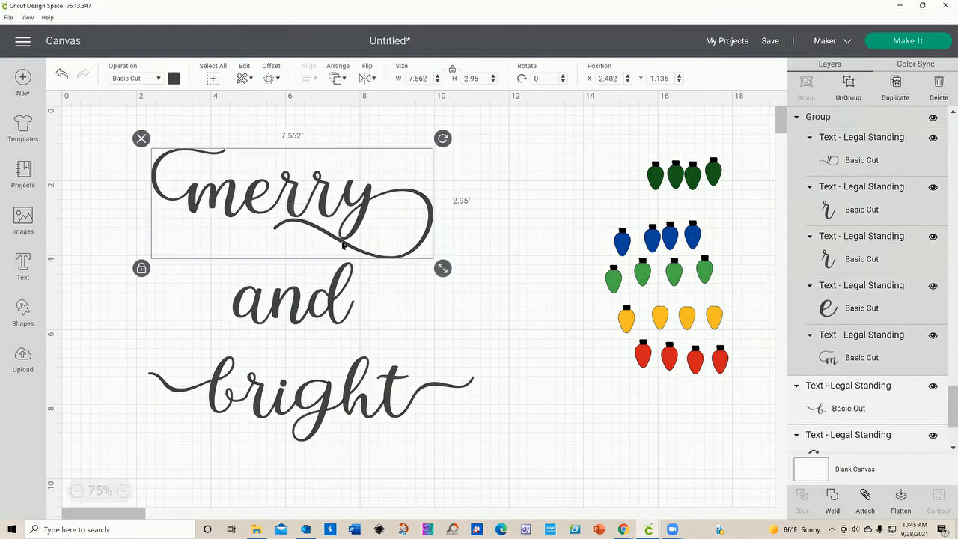
pyautogui.click(292, 301)
# Tilt a dark green bulb to test it against the swash under "merry" and set it aside above the other bulbs.
pyautogui.moveTo(655, 179); pyautogui.dragTo(310, 244)
pyautogui.click(564, 189)
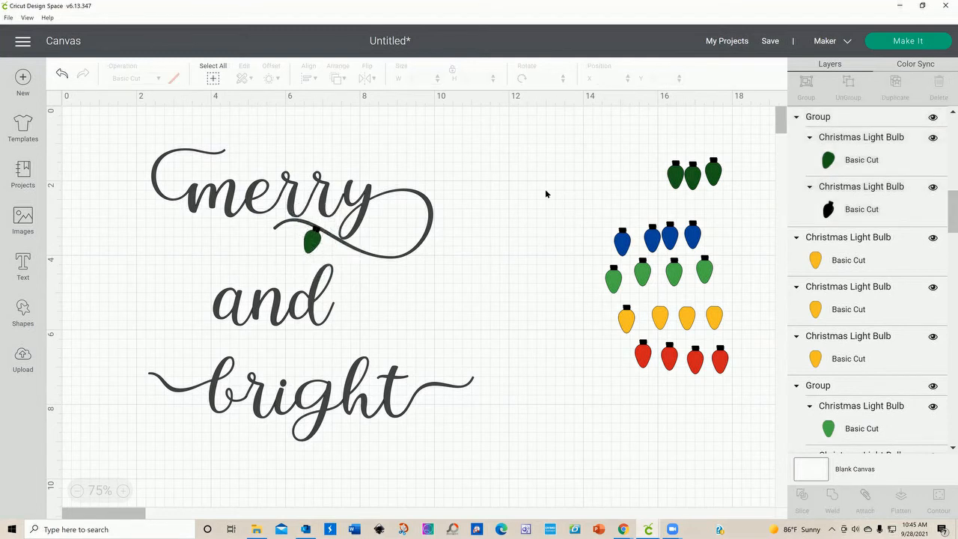
pyautogui.moveTo(133, 140); pyautogui.dragTo(354, 442)
pyautogui.moveTo(313, 240); pyautogui.dragTo(602, 158)
# Recolor all of the "merry and bright" lettering black.
pyautogui.moveTo(88, 142)
pyautogui.mouseDown()
pyautogui.moveTo(248, 457)
pyautogui.moveTo(490, 503)
pyautogui.mouseUp()
pyautogui.click(173, 79)
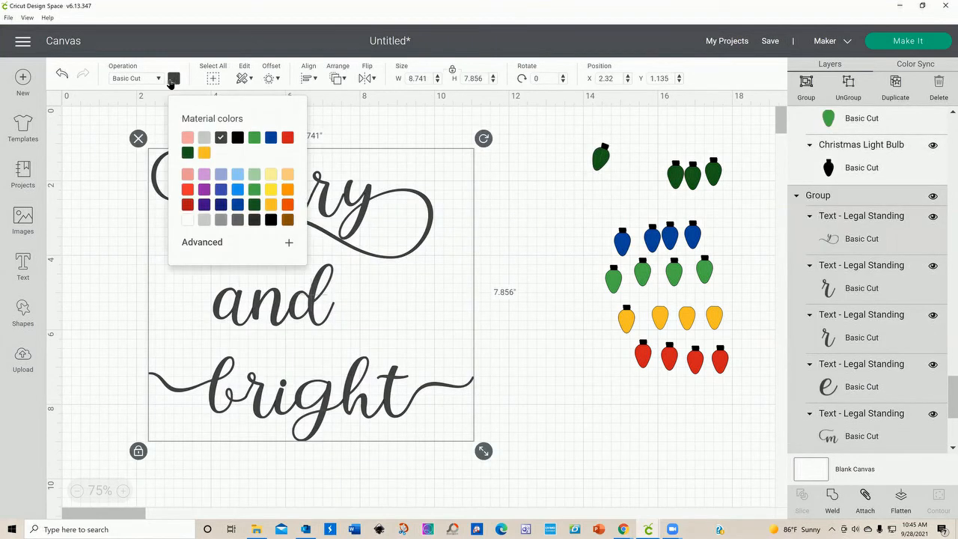
pyautogui.click(271, 221)
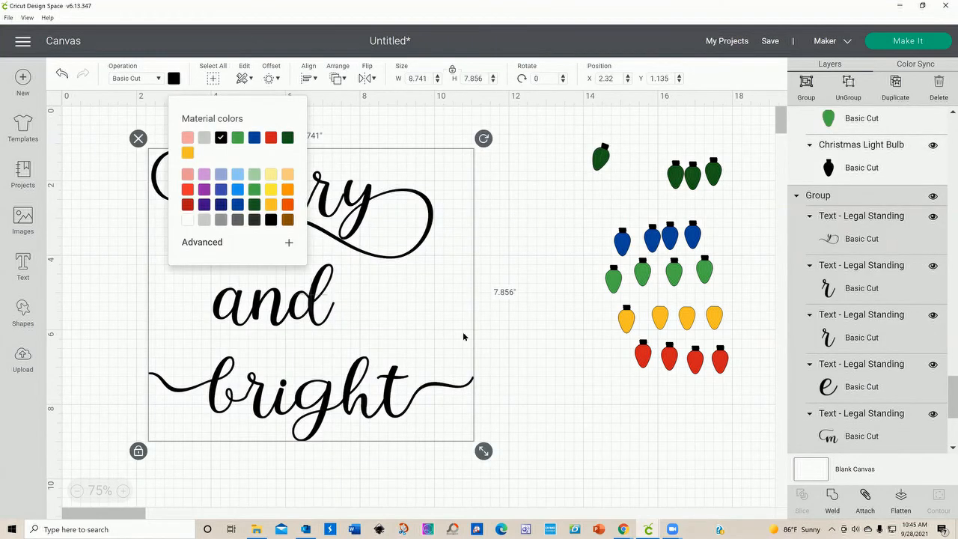
pyautogui.click(565, 339)
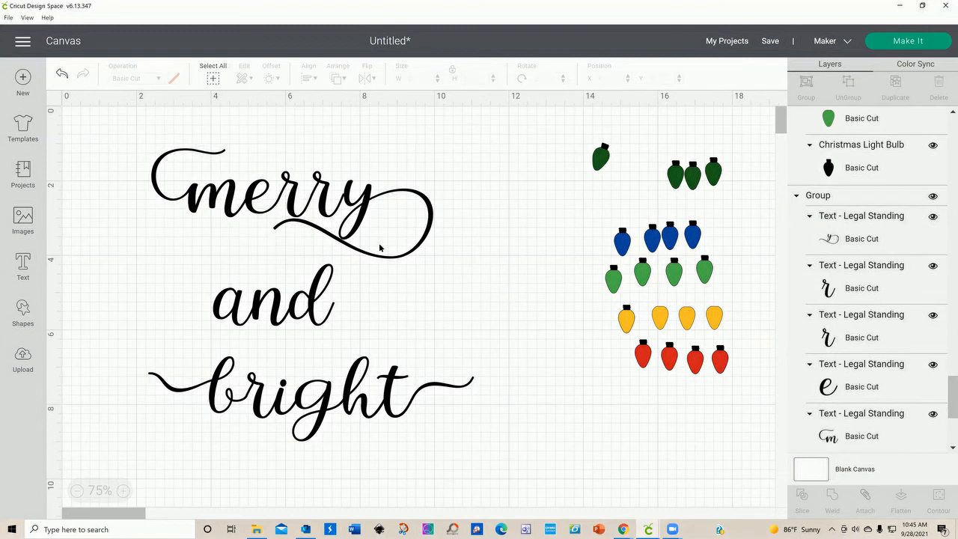
# Hang a dark green, a blue and a yellow bulb along the lower swash of "merry", tilted to follow the curve.
pyautogui.moveTo(604, 156); pyautogui.dragTo(319, 240)
pyautogui.click(506, 276)
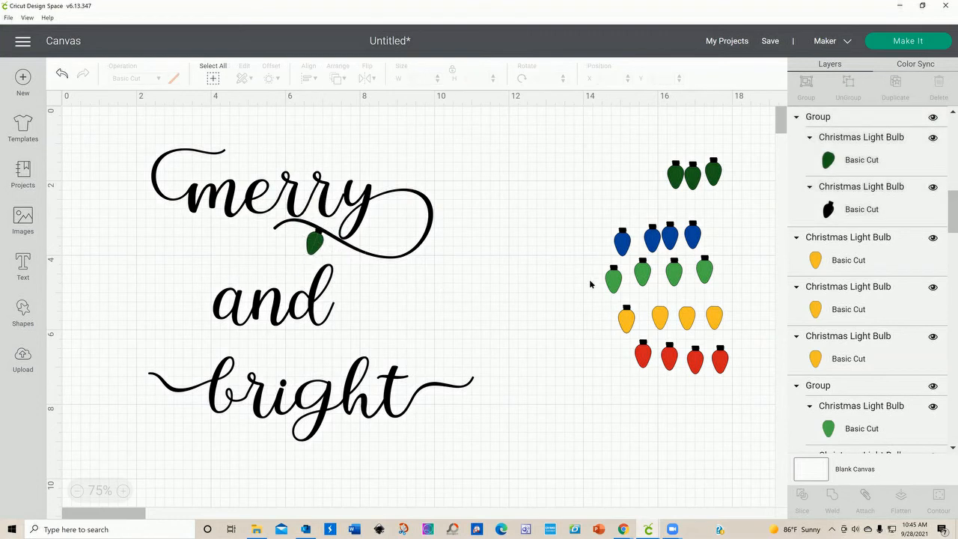
pyautogui.click(614, 285)
pyautogui.moveTo(615, 242); pyautogui.dragTo(353, 273)
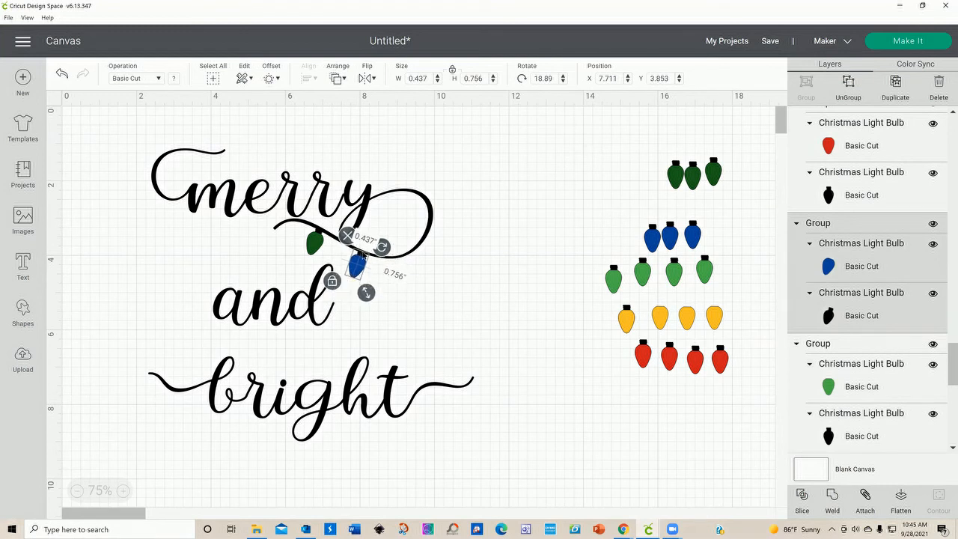
pyautogui.moveTo(629, 321); pyautogui.dragTo(408, 278)
pyautogui.click(543, 303)
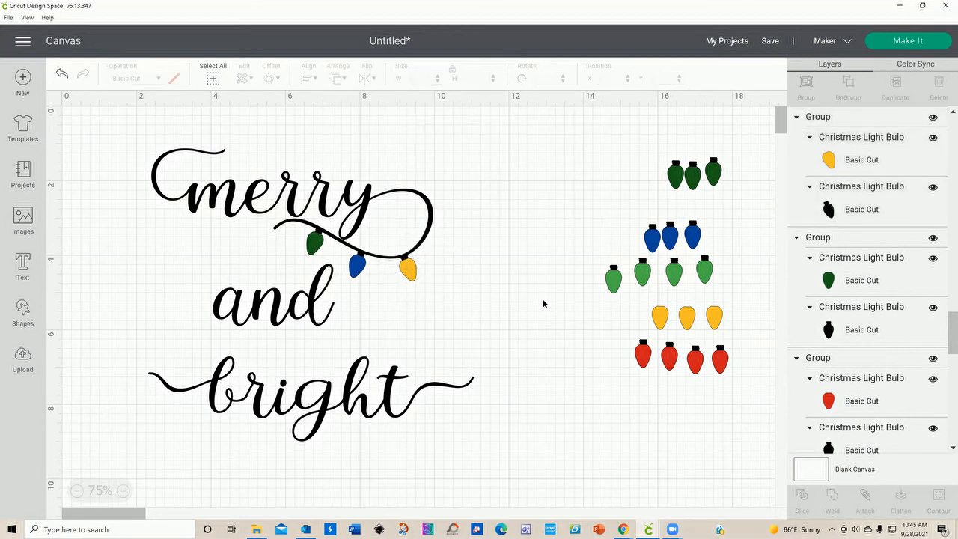
# Attach a rotated red bulb to the outer side of the y loop in "merry" and nudge the yellow bulb into place.
pyautogui.moveTo(644, 357); pyautogui.dragTo(534, 300)
pyautogui.moveTo(557, 330); pyautogui.dragTo(440, 239)
pyautogui.moveTo(408, 268)
pyautogui.mouseDown()
pyautogui.moveTo(433, 285)
pyautogui.moveTo(413, 262)
pyautogui.moveTo(404, 270)
pyautogui.mouseUp()
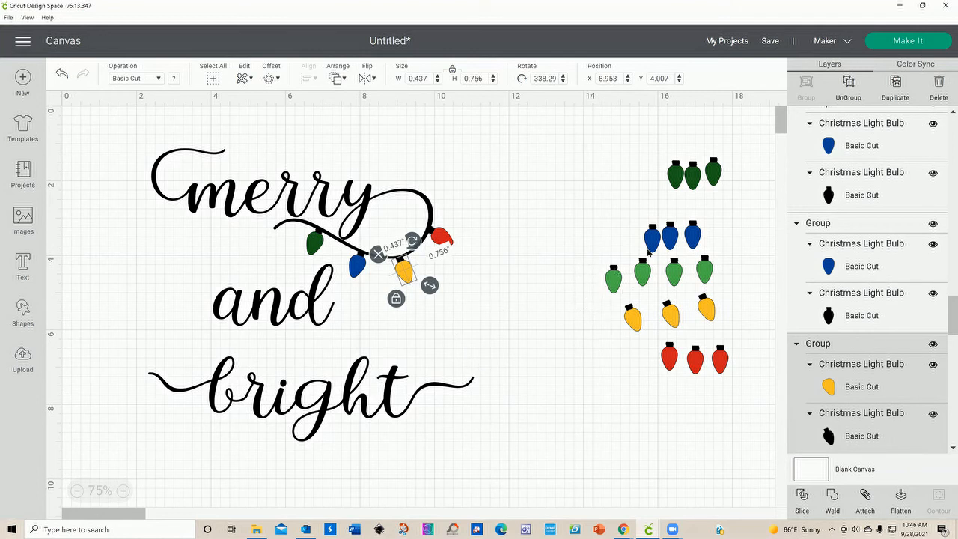
# Attach a rotated light green bulb and a blue bulb to the upper curve of the y loop in "merry".
pyautogui.moveTo(612, 290); pyautogui.dragTo(588, 223)
pyautogui.moveTo(608, 188); pyautogui.dragTo(516, 210)
pyautogui.moveTo(591, 211); pyautogui.dragTo(449, 163)
pyautogui.moveTo(407, 177); pyautogui.dragTo(444, 187)
pyautogui.moveTo(704, 271); pyautogui.dragTo(743, 258)
pyautogui.moveTo(692, 236); pyautogui.dragTo(445, 155)
pyautogui.moveTo(462, 130); pyautogui.dragTo(416, 161)
pyautogui.moveTo(445, 155); pyautogui.dragTo(397, 178)
# Attach a blue, a yellow, a red and a light green bulb around the opening swash of "merry", rotated outward along the curve.
pyautogui.moveTo(669, 235); pyautogui.dragTo(215, 140)
pyautogui.moveTo(634, 319); pyautogui.dragTo(137, 187)
pyautogui.moveTo(120, 159); pyautogui.dragTo(159, 142)
pyautogui.moveTo(176, 169); pyautogui.dragTo(162, 172)
pyautogui.moveTo(671, 362)
pyautogui.mouseDown()
pyautogui.moveTo(122, 268)
pyautogui.moveTo(150, 204)
pyautogui.moveTo(168, 195)
pyautogui.moveTo(671, 370)
pyautogui.mouseUp()
pyautogui.moveTo(652, 240); pyautogui.dragTo(593, 213)
pyautogui.moveTo(643, 274); pyautogui.dragTo(171, 274)
pyautogui.moveTo(189, 249); pyautogui.dragTo(190, 196)
pyautogui.moveTo(165, 216); pyautogui.dragTo(166, 213)
# Tilt and duplicate the spare blue bulb, and hang a blue, a red and a dark green bulb along the ending swash of "bright".
pyautogui.moveTo(595, 217); pyautogui.dragTo(453, 449)
pyautogui.moveTo(471, 420); pyautogui.dragTo(456, 415)
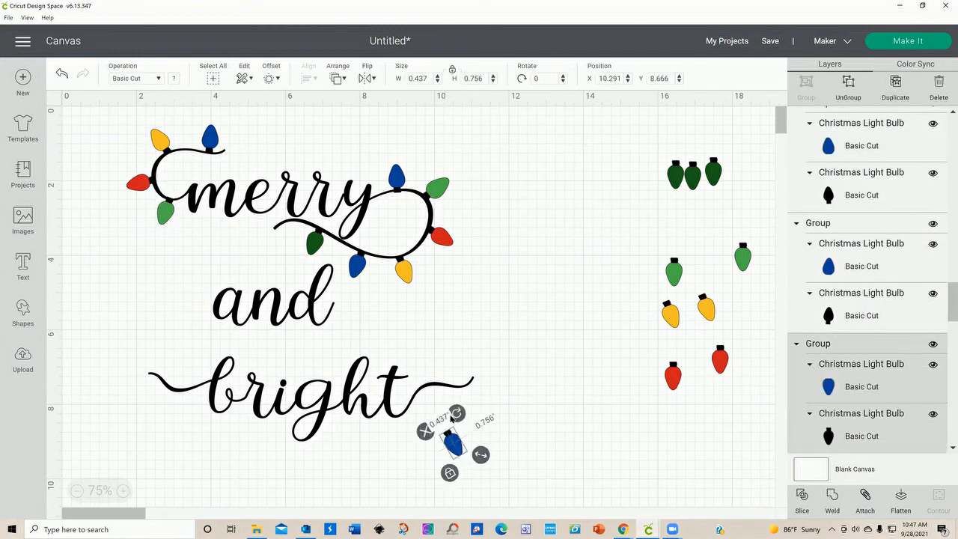
pyautogui.click(895, 85)
pyautogui.moveTo(463, 456); pyautogui.dragTo(571, 354)
pyautogui.moveTo(454, 448); pyautogui.dragTo(420, 426)
pyautogui.moveTo(420, 390); pyautogui.dragTo(411, 392)
pyautogui.moveTo(419, 430); pyautogui.dragTo(421, 424)
pyautogui.moveTo(673, 376); pyautogui.dragTo(439, 404)
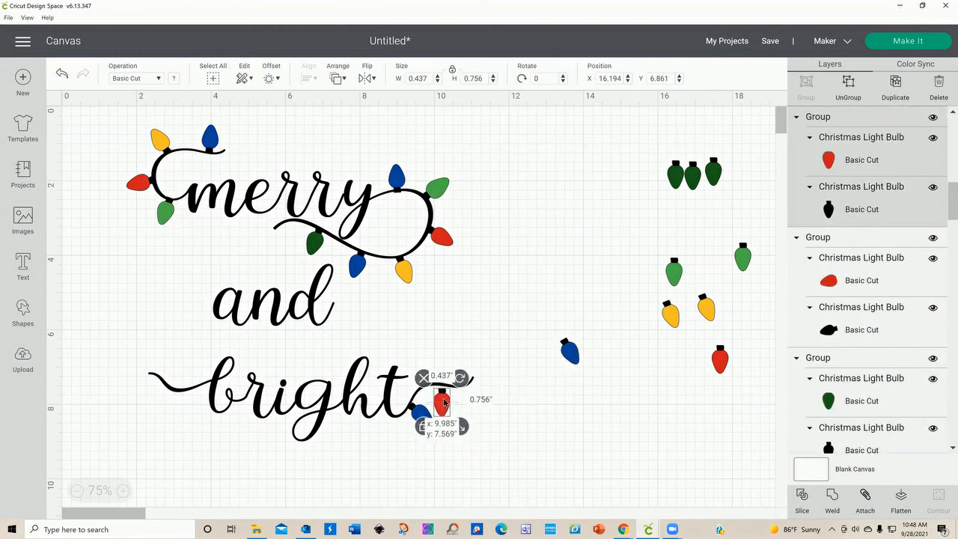
pyautogui.moveTo(675, 176); pyautogui.dragTo(472, 401)
# Place the spare blue bulb, a red bulb and a yellow bulb upright along the opening swash of "bright".
pyautogui.moveTo(570, 352); pyautogui.dragTo(109, 354)
pyautogui.moveTo(132, 315); pyautogui.dragTo(154, 360)
pyautogui.click(720, 361)
pyautogui.moveTo(719, 361); pyautogui.dragTo(176, 369)
pyautogui.moveTo(671, 314); pyautogui.dragTo(200, 369)
pyautogui.click(578, 413)
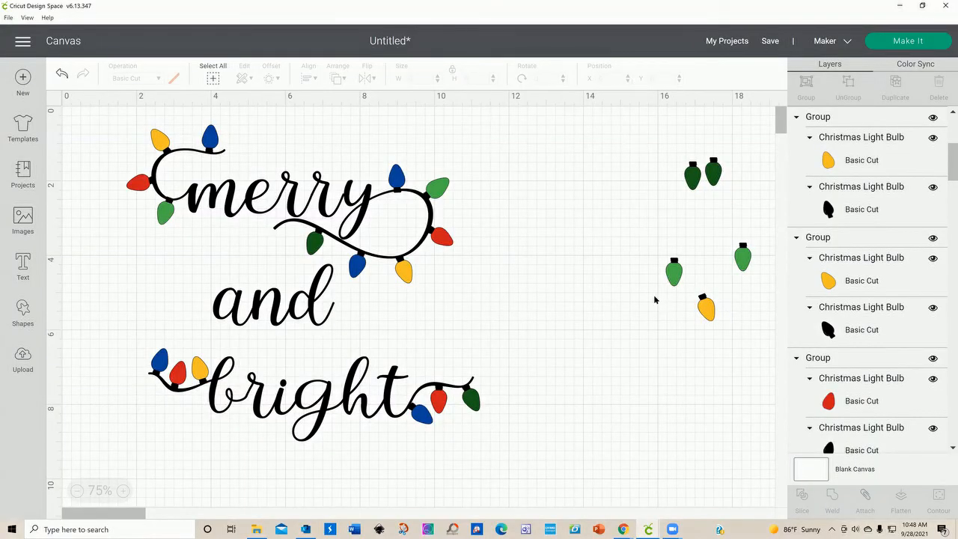
# Tighten the layout by moving "and" and the decorated "bright" closer together beneath "merry".
pyautogui.click(345, 389)
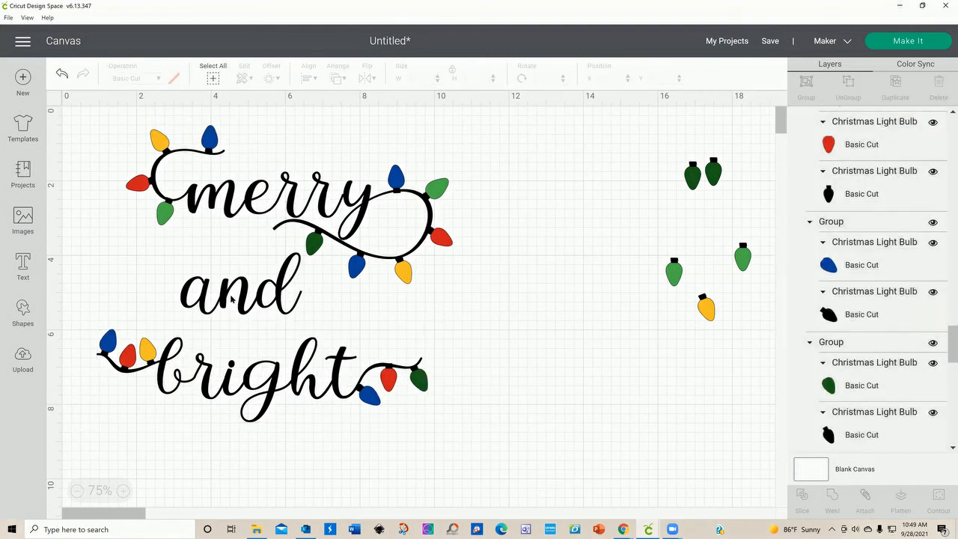
pyautogui.moveTo(234, 297); pyautogui.dragTo(231, 286)
pyautogui.moveTo(666, 157); pyautogui.dragTo(766, 365)
pyautogui.click(651, 144)
pyautogui.moveTo(246, 310); pyautogui.dragTo(216, 301)
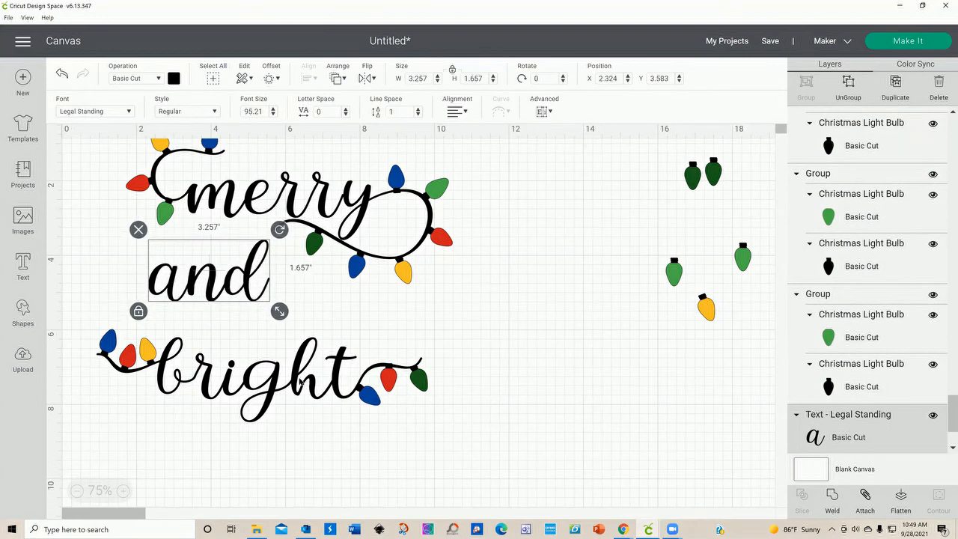
pyautogui.moveTo(339, 389)
pyautogui.mouseDown()
pyautogui.moveTo(349, 358)
pyautogui.moveTo(352, 390)
pyautogui.moveTo(350, 379)
pyautogui.mouseUp()
pyautogui.moveTo(210, 283); pyautogui.dragTo(242, 319)
pyautogui.click(514, 352)
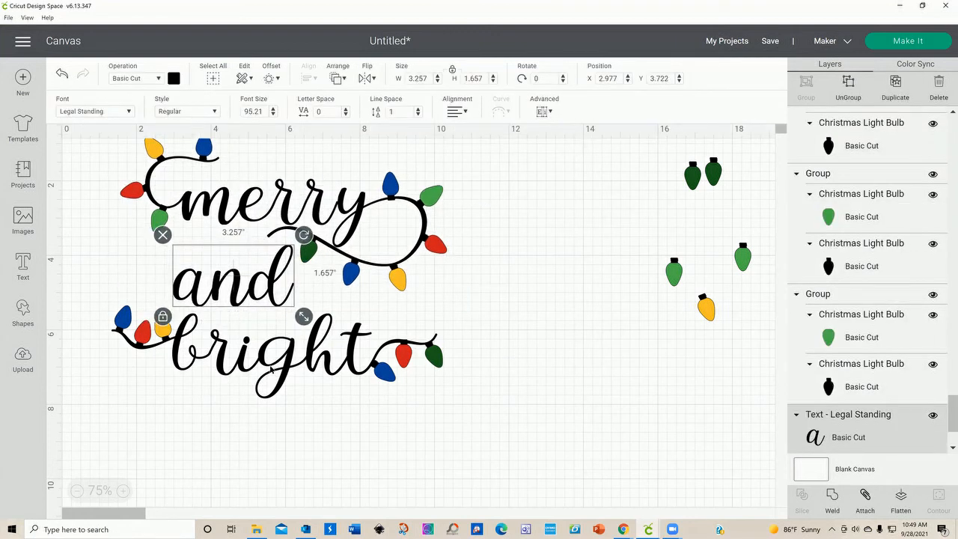
pyautogui.moveTo(253, 302); pyautogui.dragTo(252, 303)
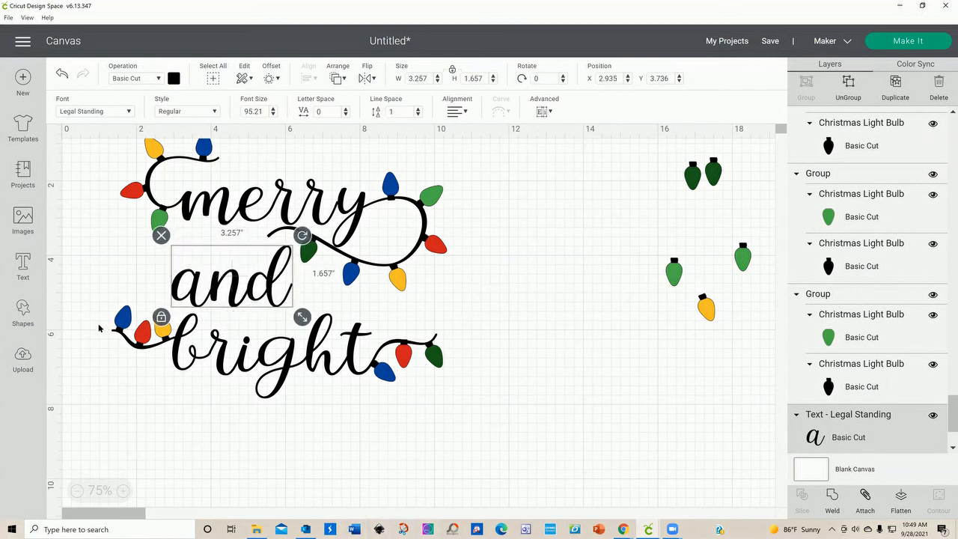
# Add a new text object and set its font to Little pinky doodles.
pyautogui.click(22, 266)
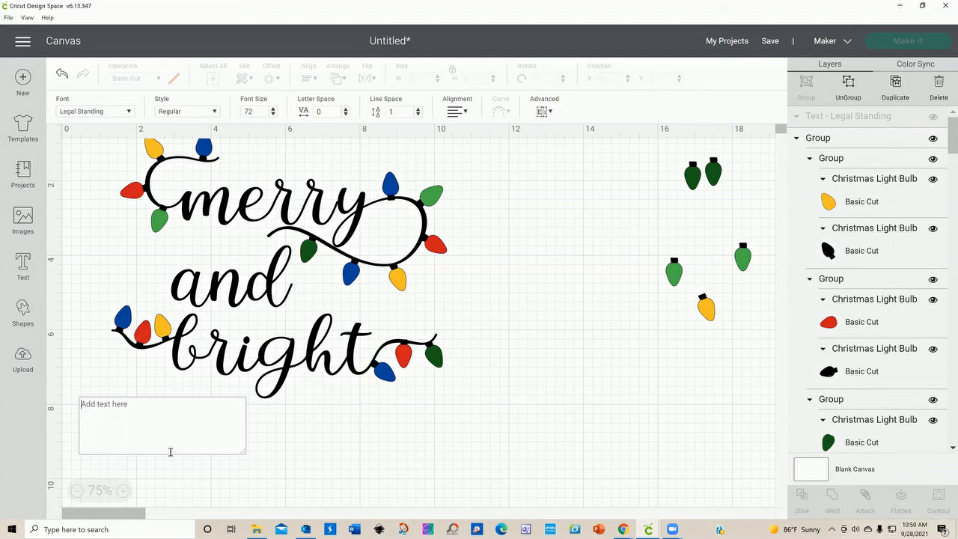
pyautogui.click(128, 113)
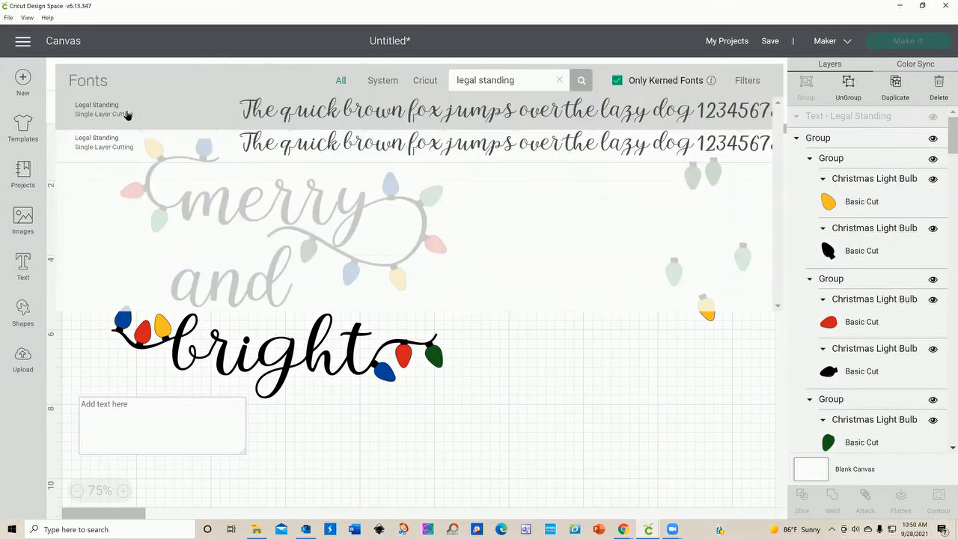
pyautogui.click(142, 112)
pyautogui.moveTo(521, 75); pyautogui.dragTo(396, 75)
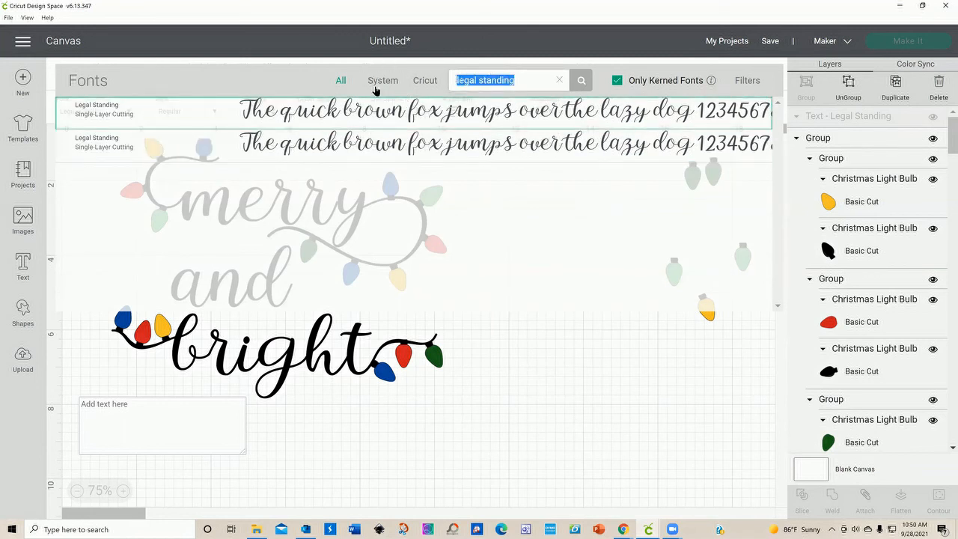
pyautogui.write('little pinky doodles')
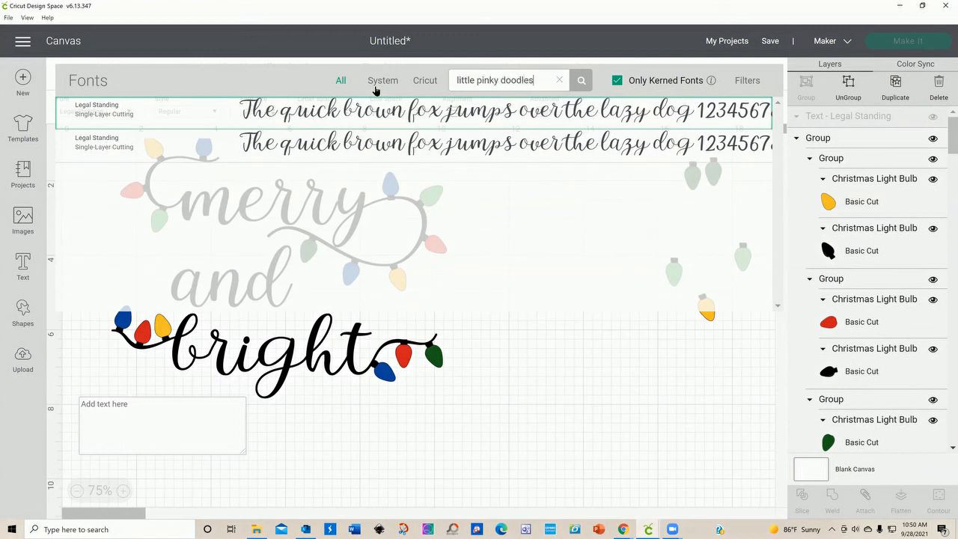
pyautogui.click(582, 81)
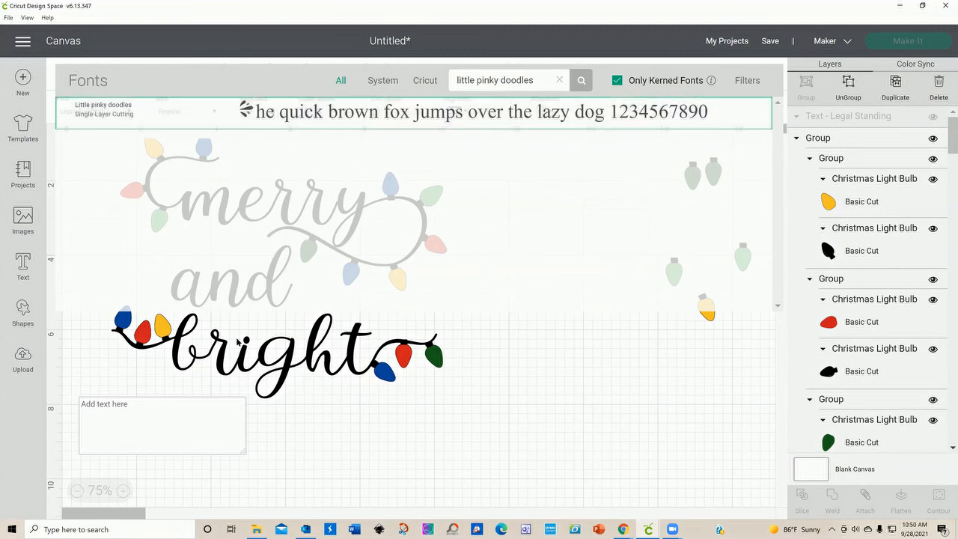
pyautogui.click(408, 111)
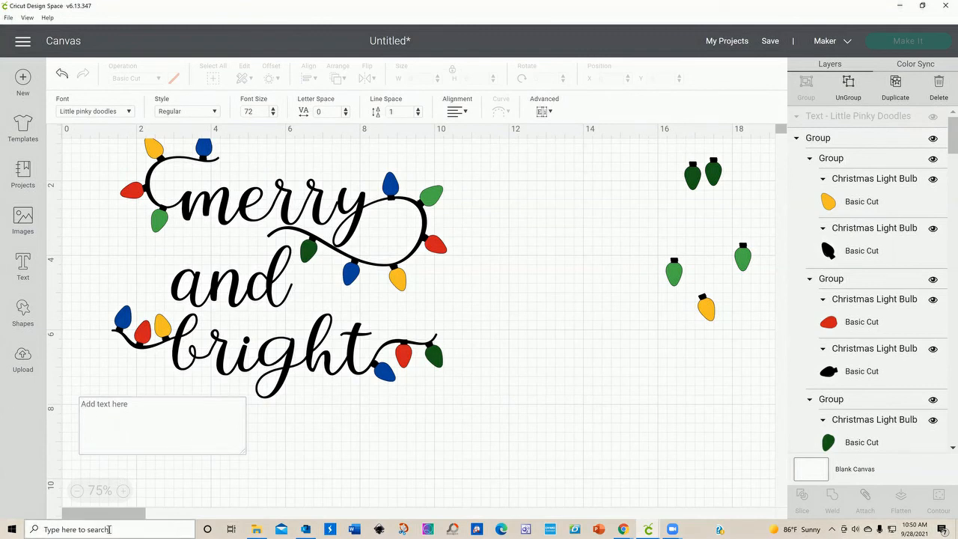
# Switch to the font character viewer, copy the solid U+0059 burst glyph from Little pinky doodles, and return to Design Space.
pyautogui.click(334, 529)
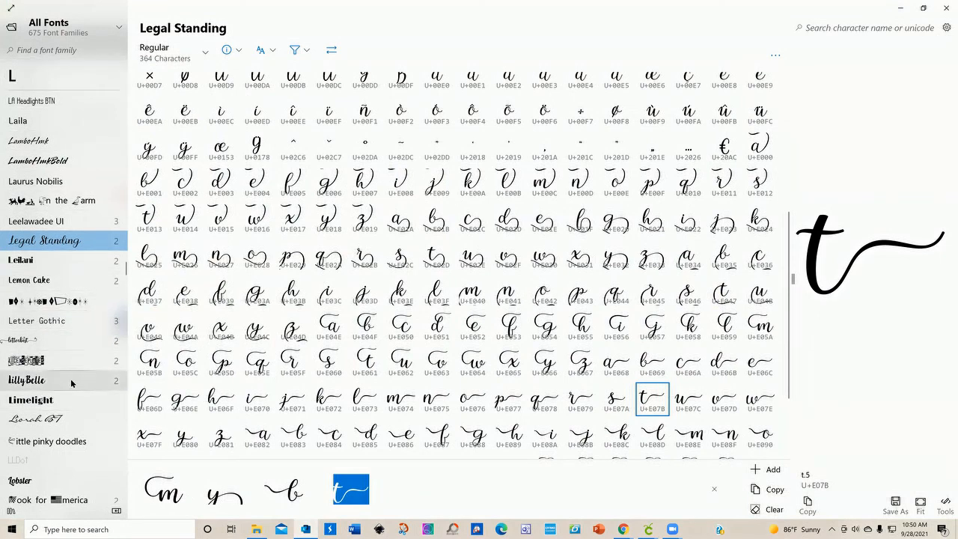
pyautogui.click(54, 444)
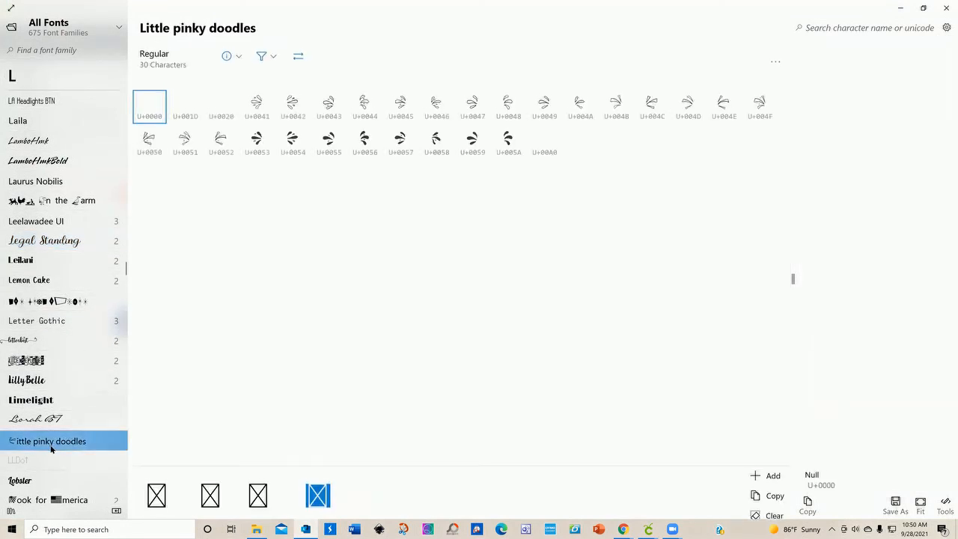
pyautogui.click(473, 131)
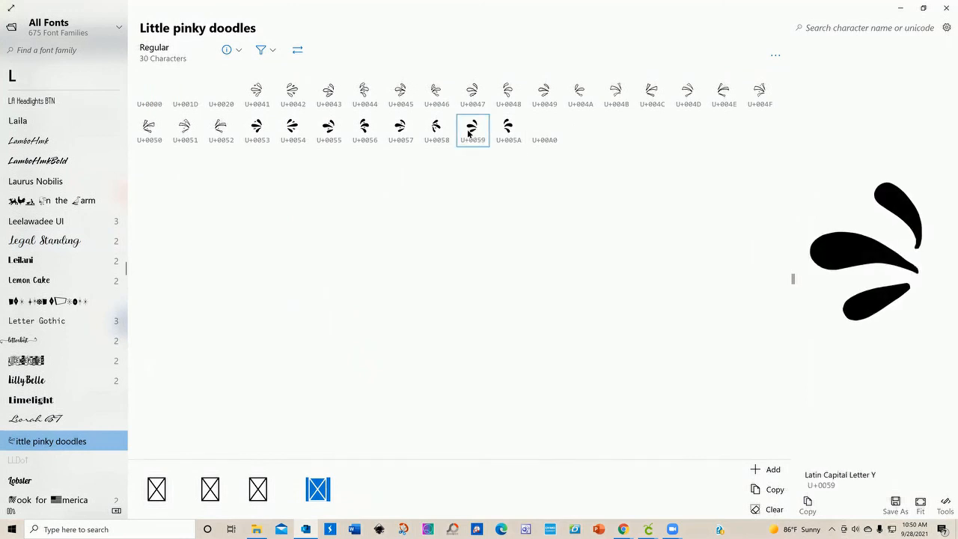
pyautogui.click(777, 491)
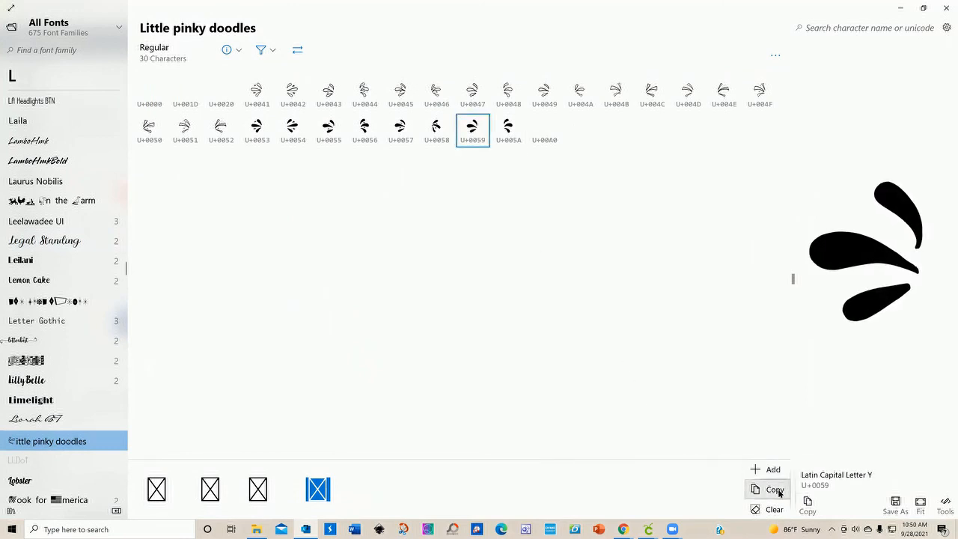
pyautogui.click(899, 7)
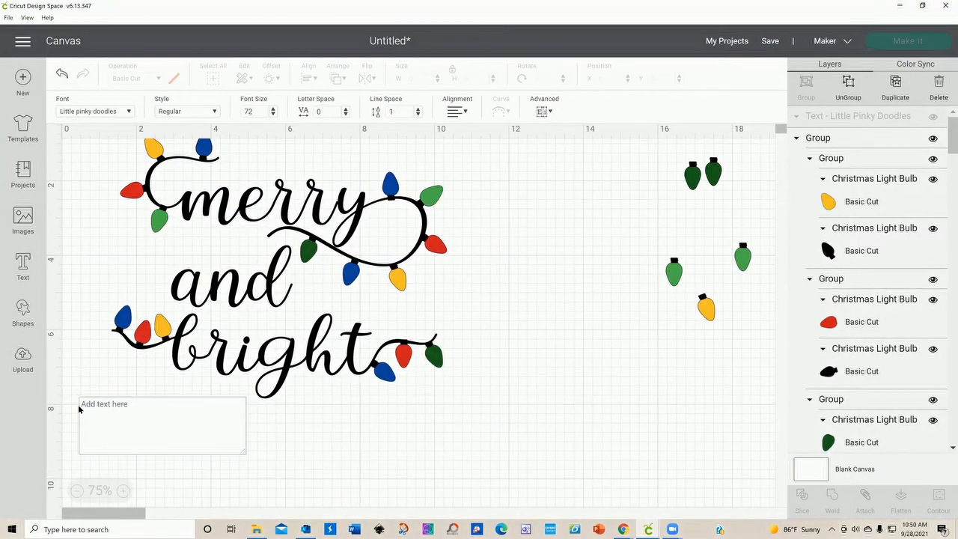